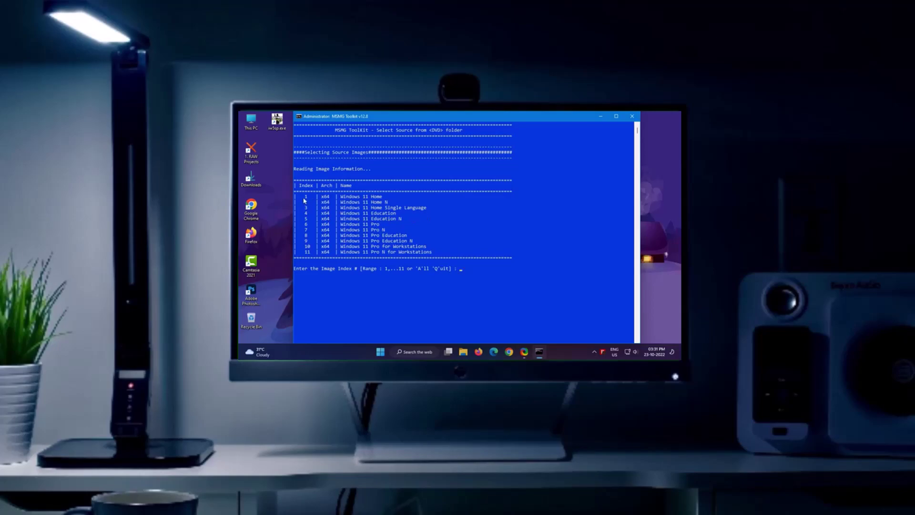
- Enter image index 6 to pick Windows 11 Pro from the listed editions
left_click_drag(305, 199, 428, 256)
left_click(437, 252)
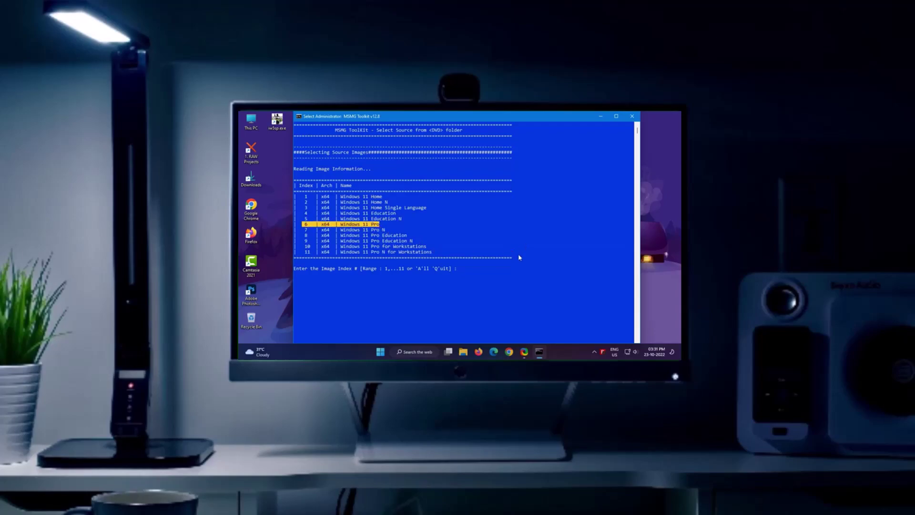
type("6")
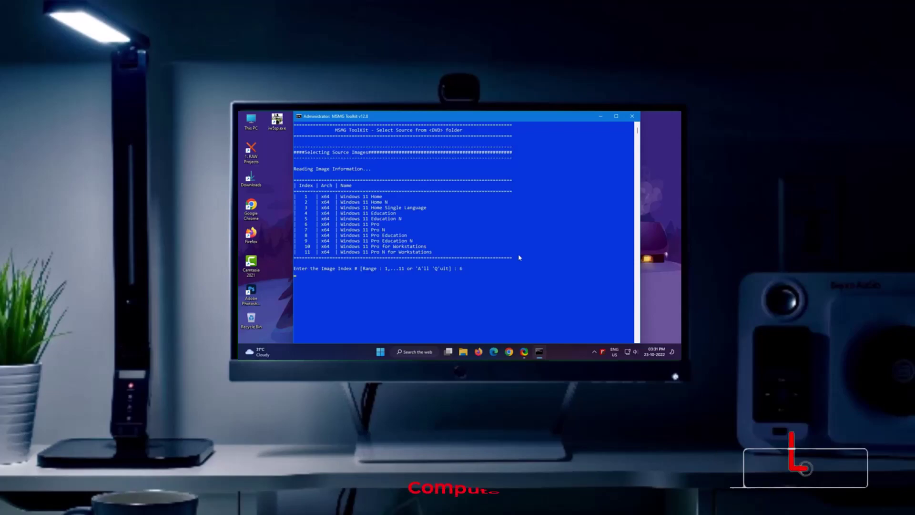
key("Return")
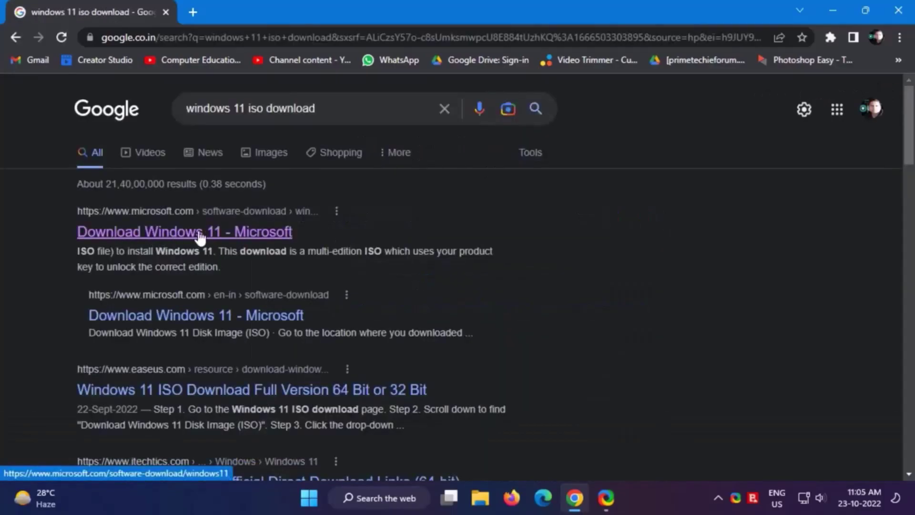
- On Microsoft's Windows 11 page, select the multi-edition ISO and request its download
left_click(199, 234)
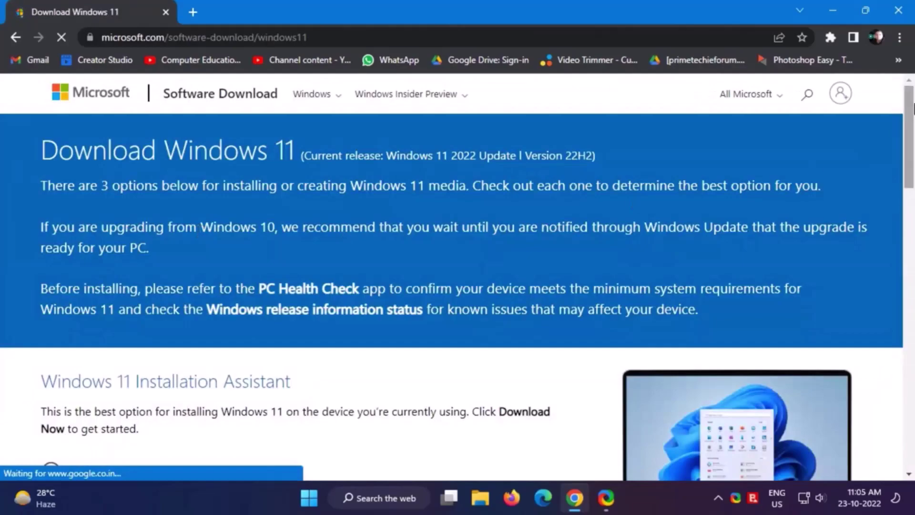
left_click_drag(910, 124, 912, 329)
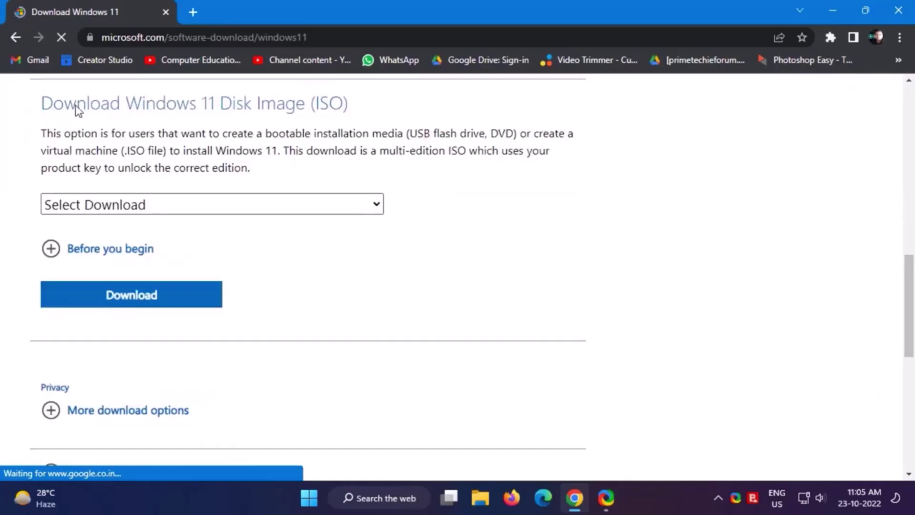
left_click_drag(329, 111, 213, 112)
left_click(368, 180)
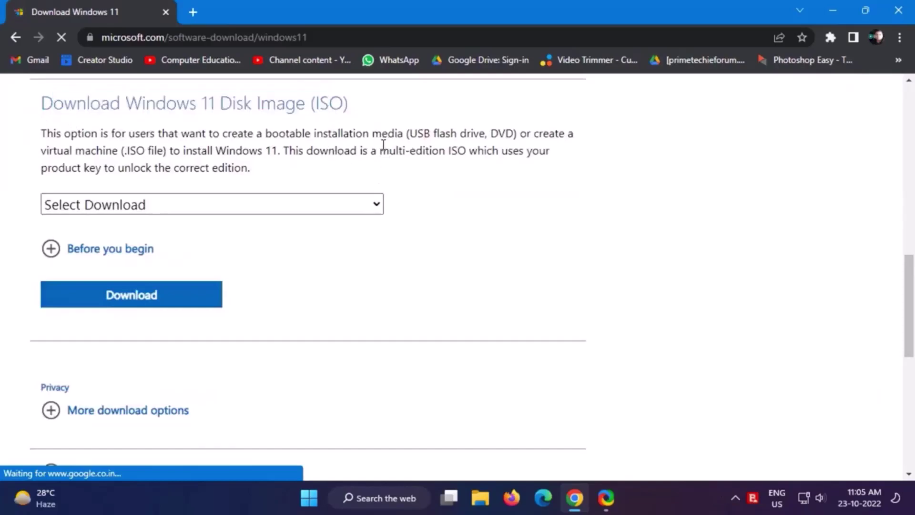
left_click(374, 204)
left_click(289, 246)
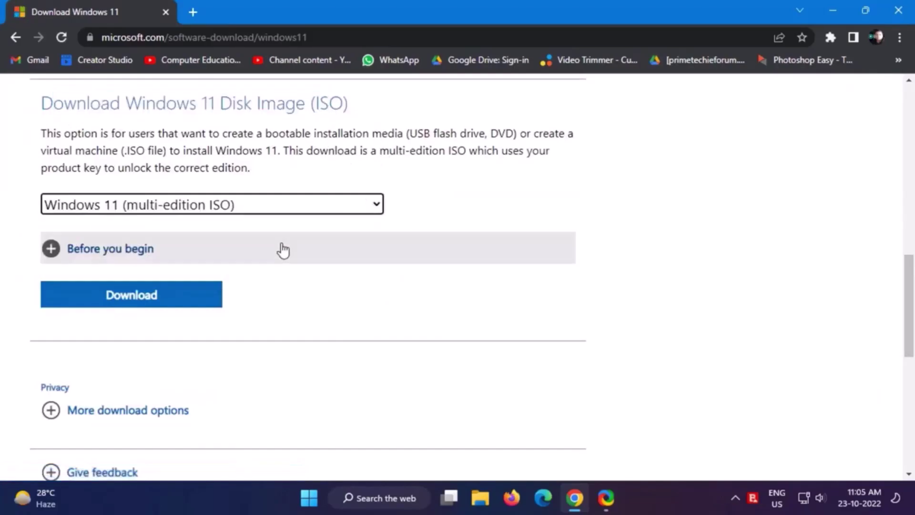
left_click(141, 301)
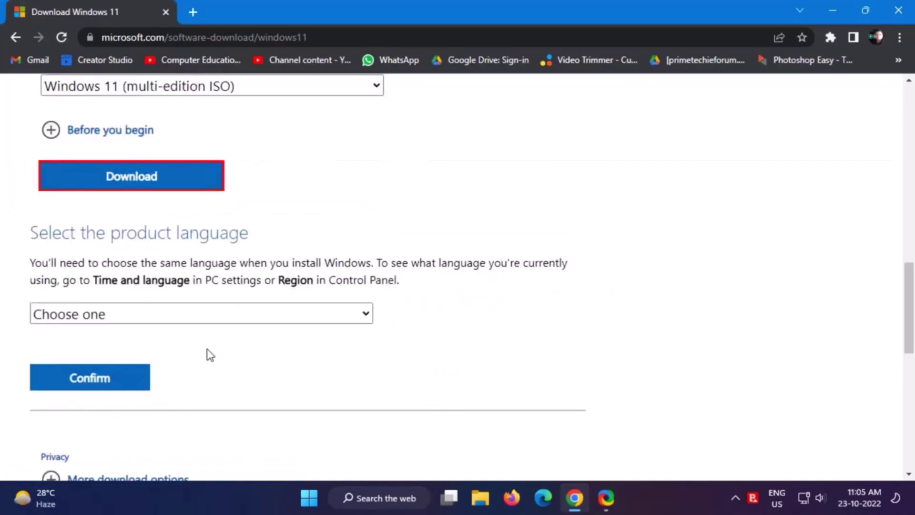
- Choose English (United States), start the 64-bit download, then cancel it in Chrome Downloads
left_click(250, 317)
left_click(137, 201)
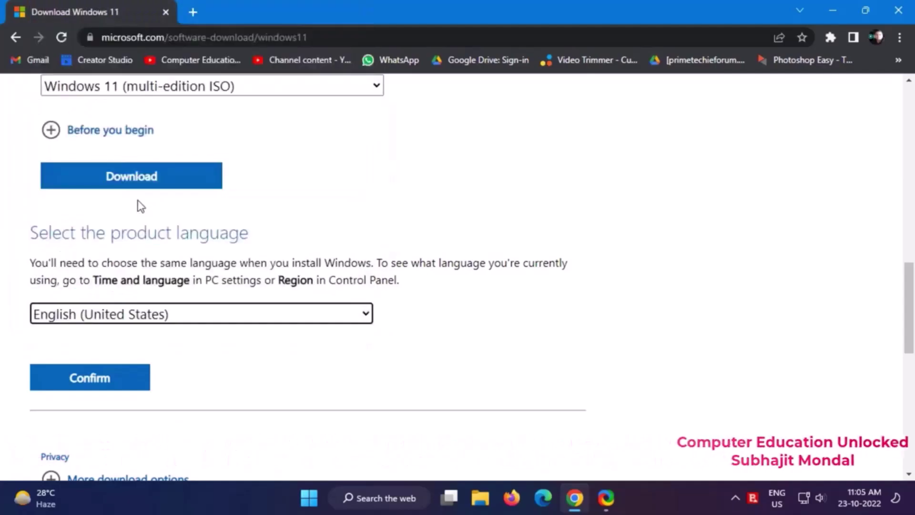
left_click(83, 379)
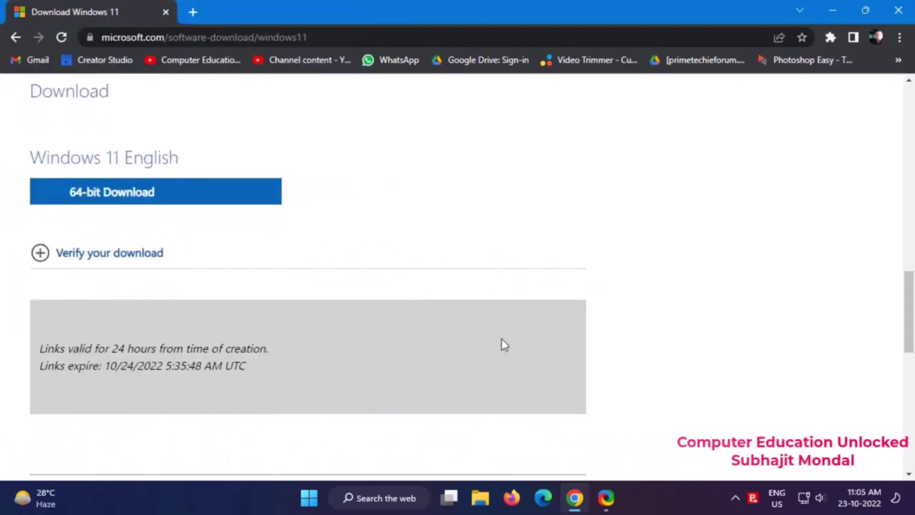
left_click(145, 193)
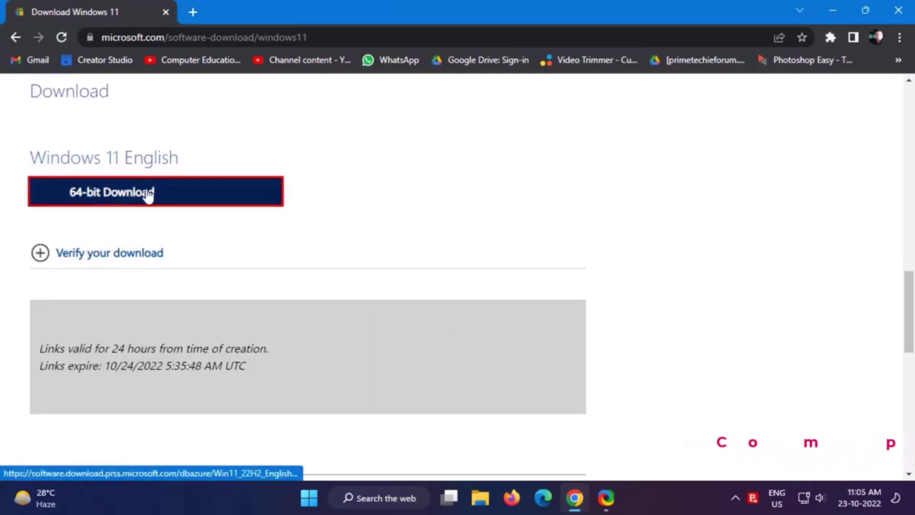
key("ctrl+j")
left_click(372, 268)
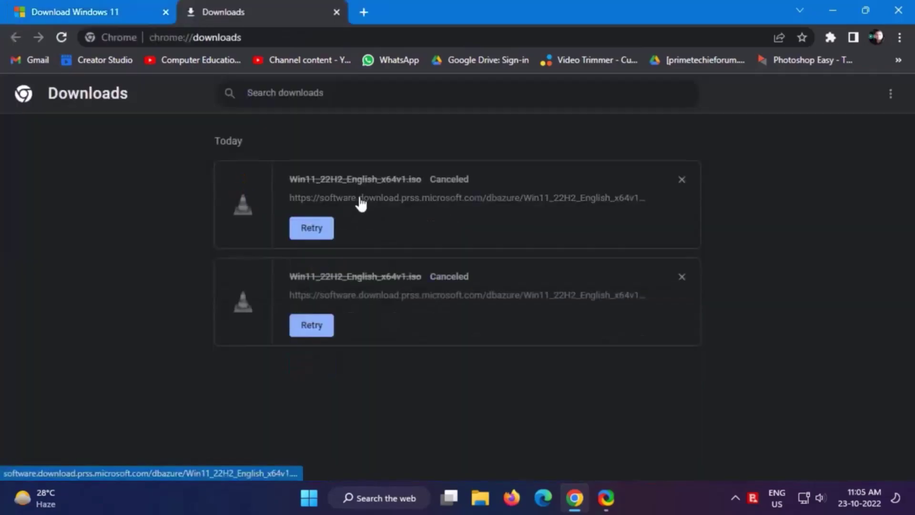
- Copy the 64-bit ISO link and download Win11_22H2_English_x64v1.iso to J:\ with Free Download Manager
right_click(361, 200)
left_click(382, 284)
key("super")
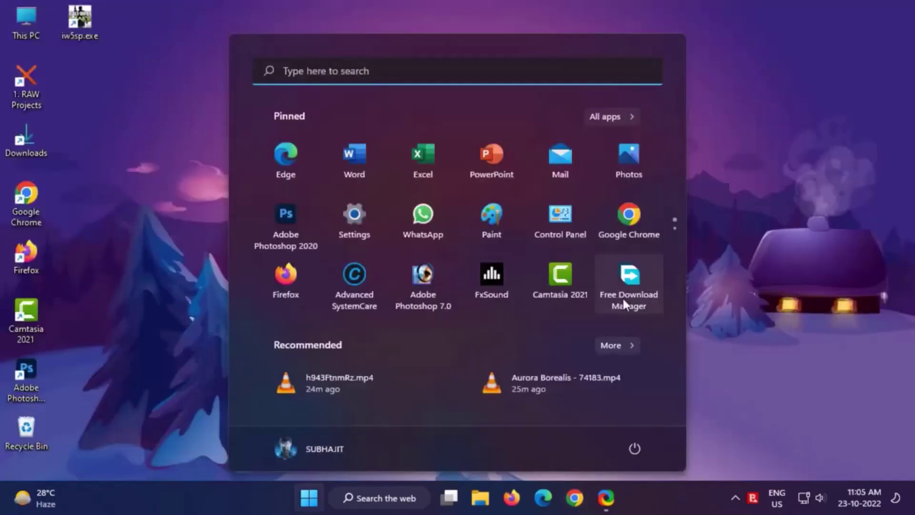
left_click(622, 287)
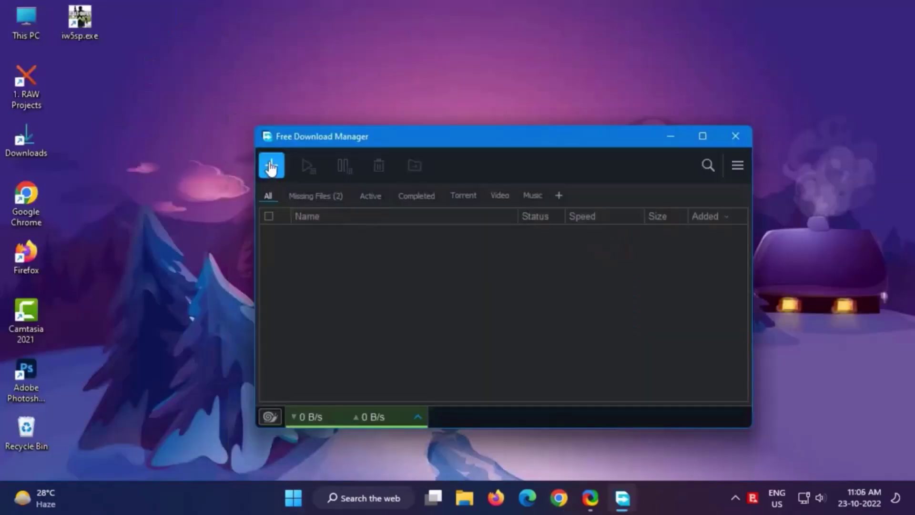
left_click(271, 167)
left_click(648, 335)
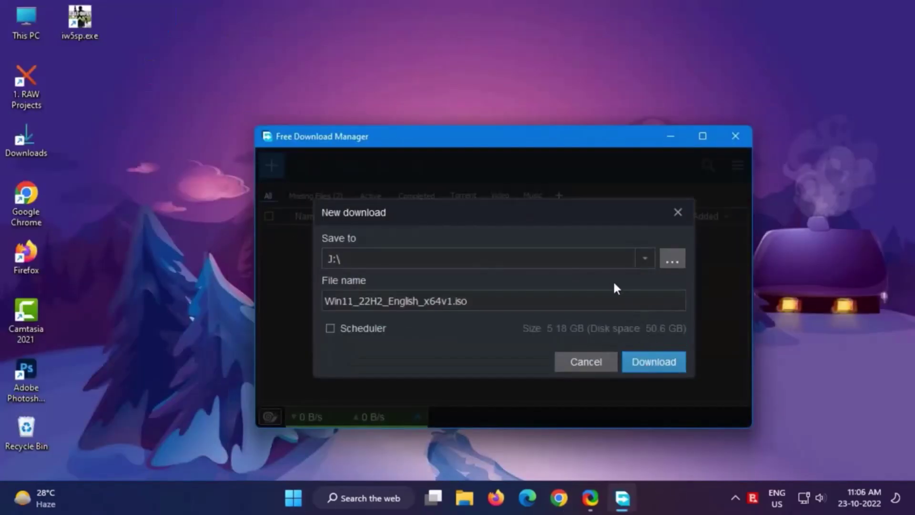
left_click(673, 259)
left_click(613, 432)
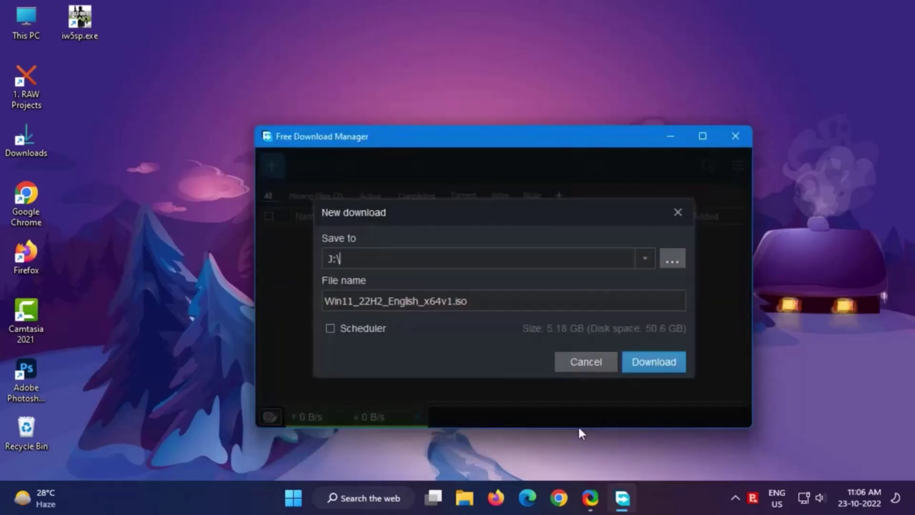
left_click(651, 363)
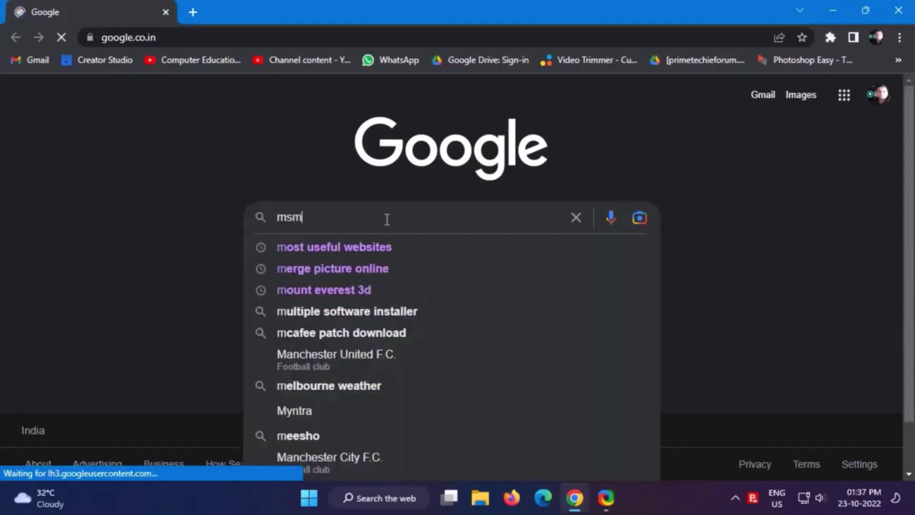
- Search for MSMG Toolkit and download Toolkit_v12.8.7z from its file storage page
type("g")
left_click(305, 265)
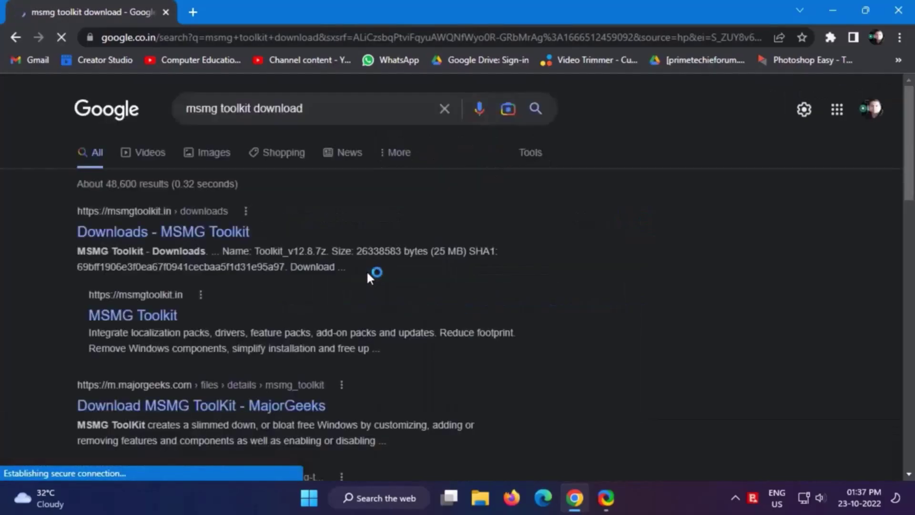
left_click(133, 231)
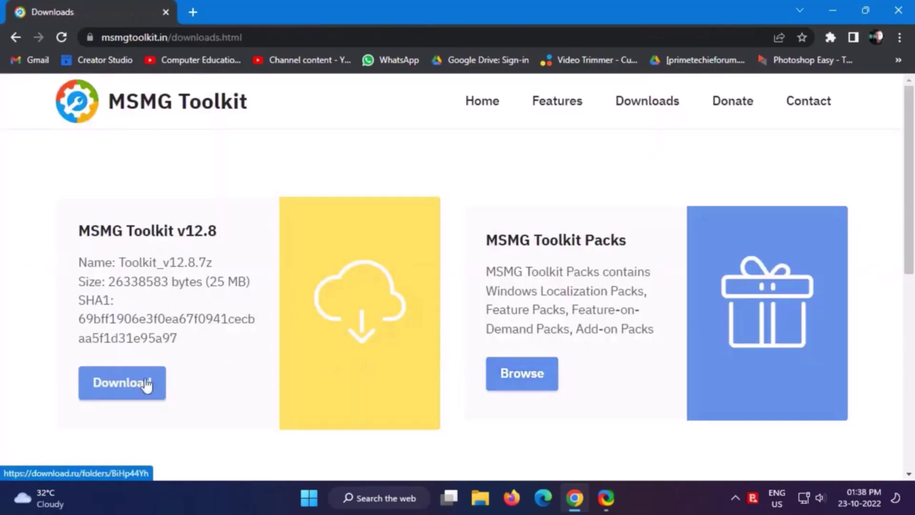
left_click(123, 384)
left_click(53, 288)
left_click(52, 252)
left_click(53, 290)
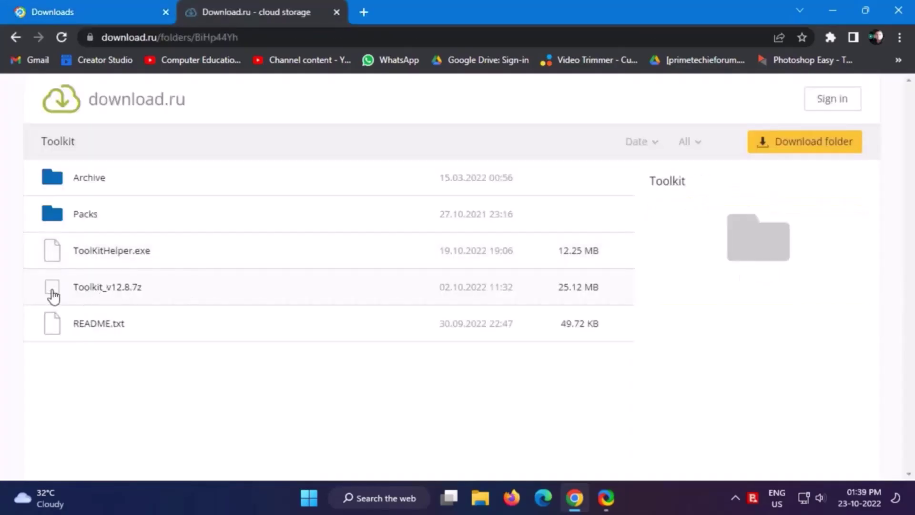
left_click(746, 329)
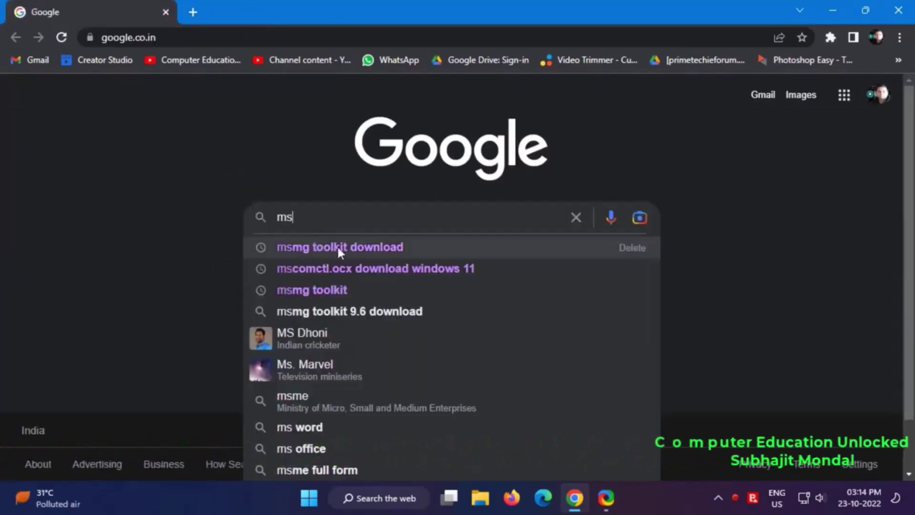
- Start MSMG ToolKit 12.8 downloads from the MajorGeeks and TechSpot pages
left_click(338, 248)
scroll(142, 193, "down", 5)
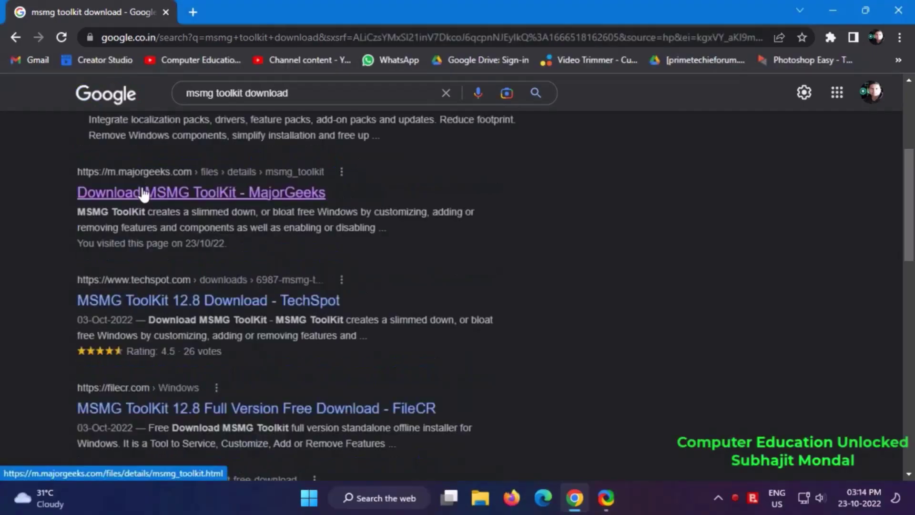
left_click(143, 191)
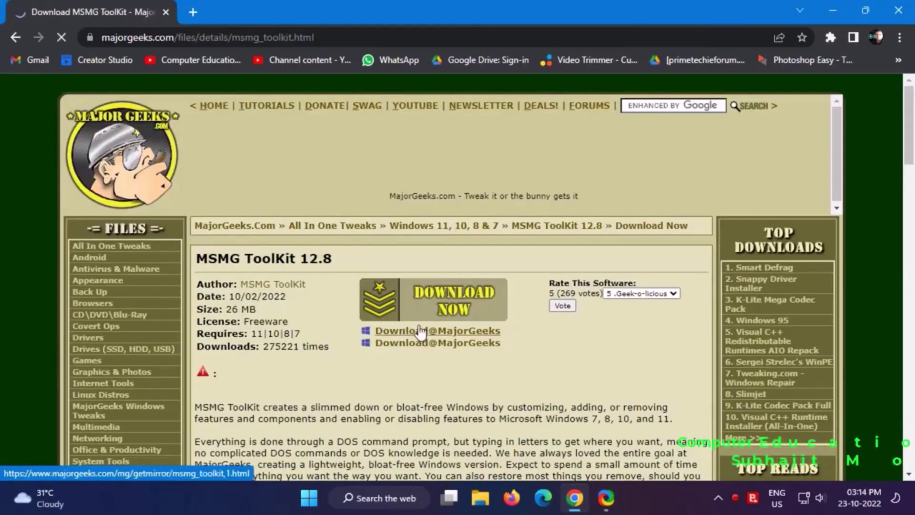
left_click(381, 330)
left_click(855, 460)
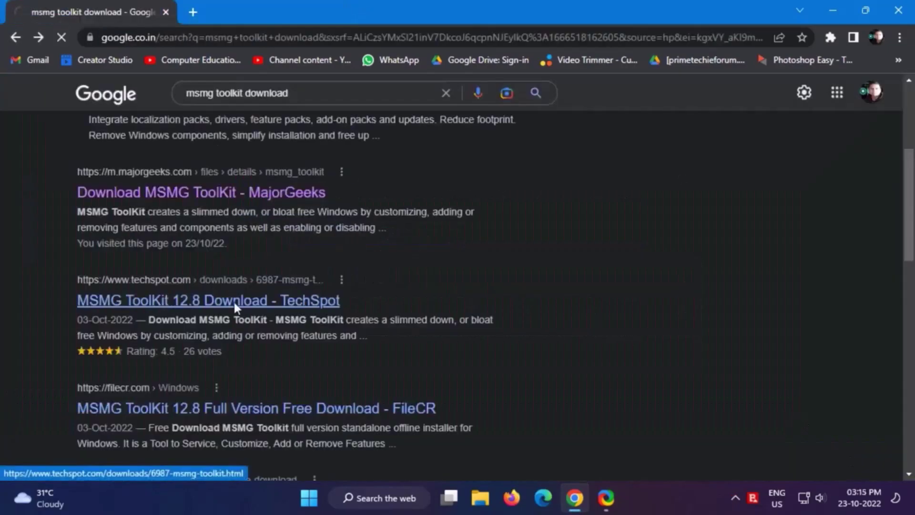
left_click(229, 302)
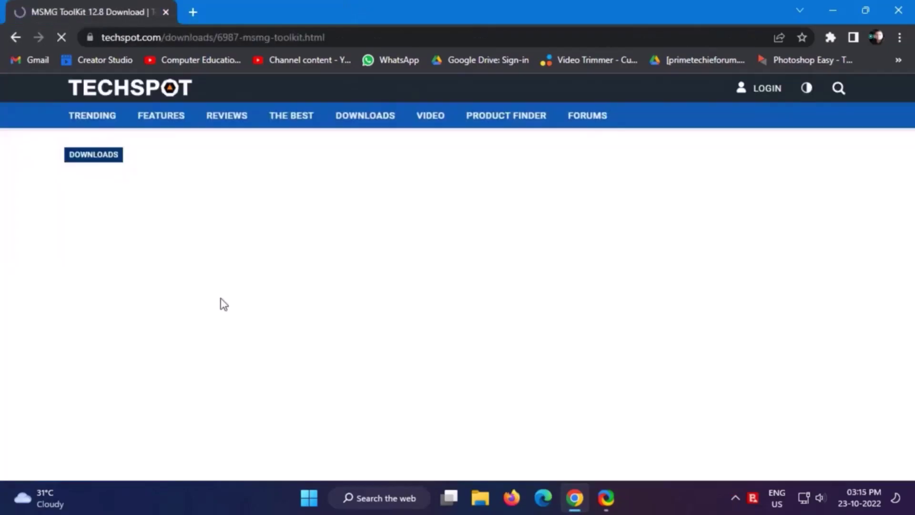
left_click(480, 368)
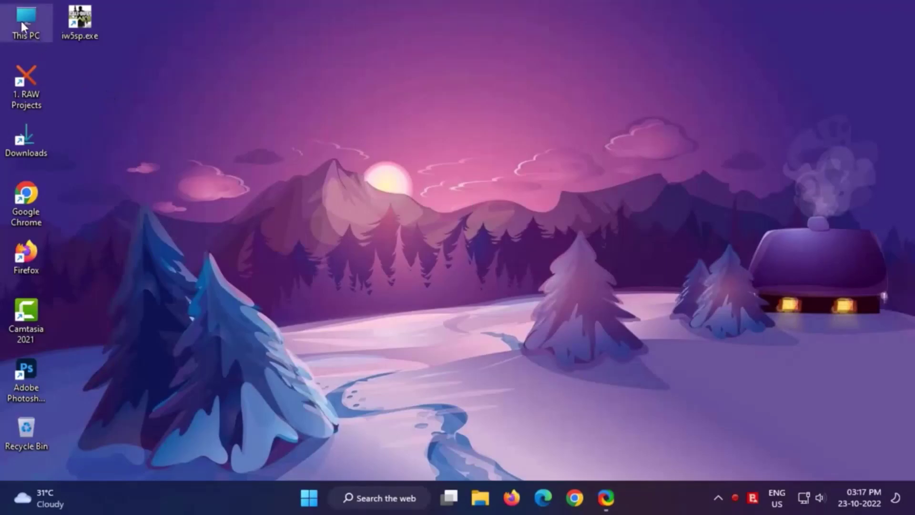
- Open Local Disk (J:) and check the Windows 11 ISO's size in Properties
double_click(24, 20)
left_click(725, 281)
double_click(725, 278)
right_click(460, 154)
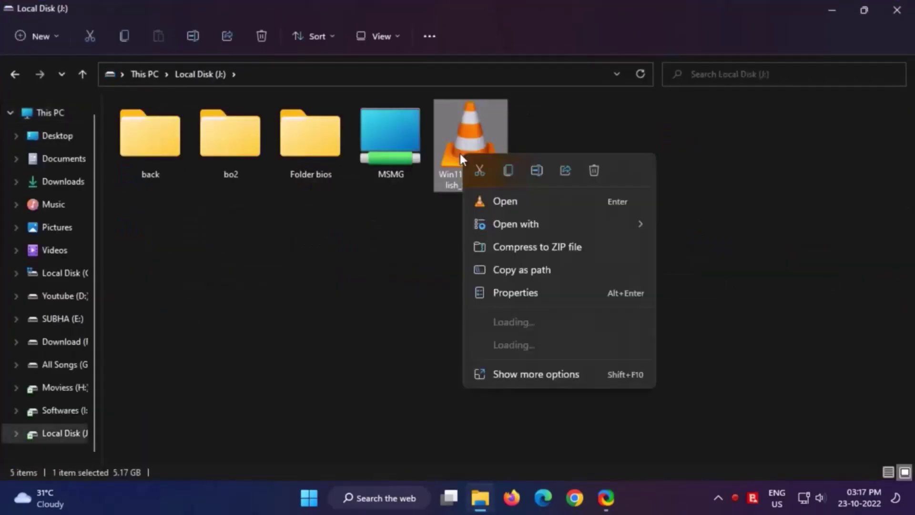
left_click(505, 294)
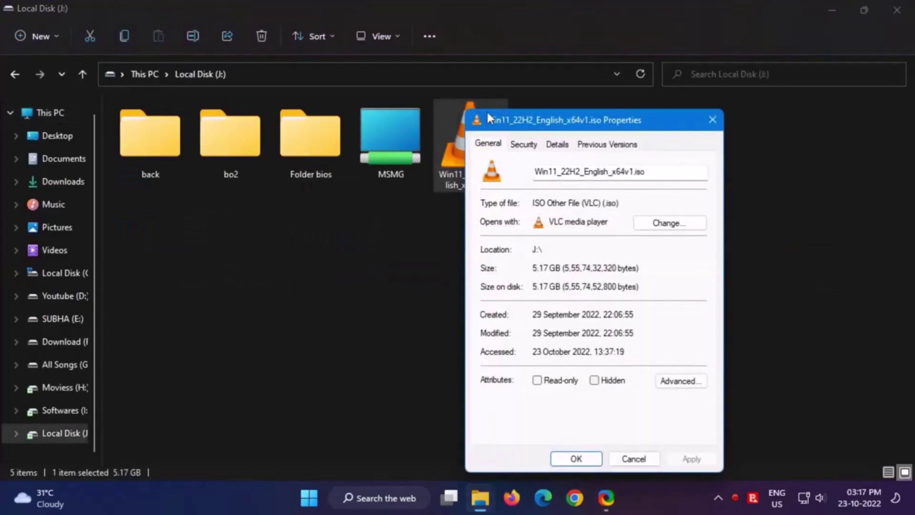
left_click(634, 459)
- Extract Toolkit_v12.8.7z here inside J:\MSMG with WinRAR
double_click(386, 151)
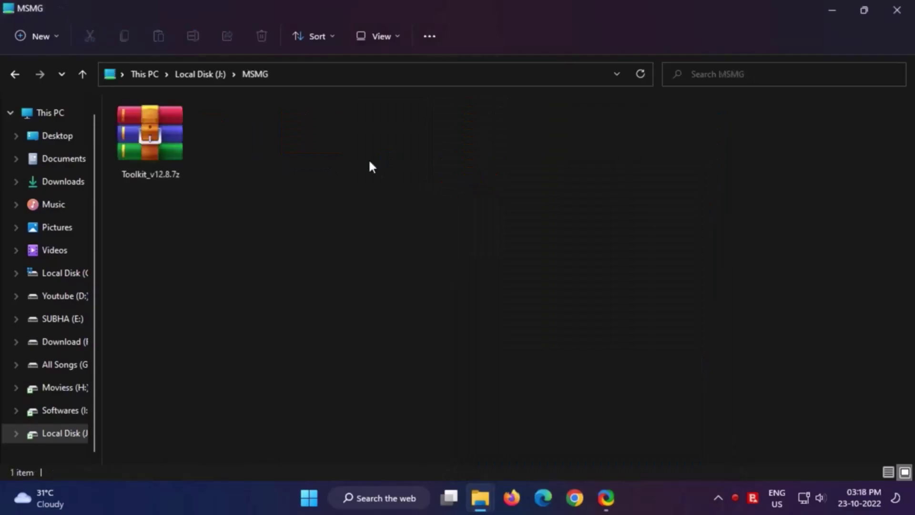
left_click(155, 136)
right_click(155, 135)
mouse_move(207, 326)
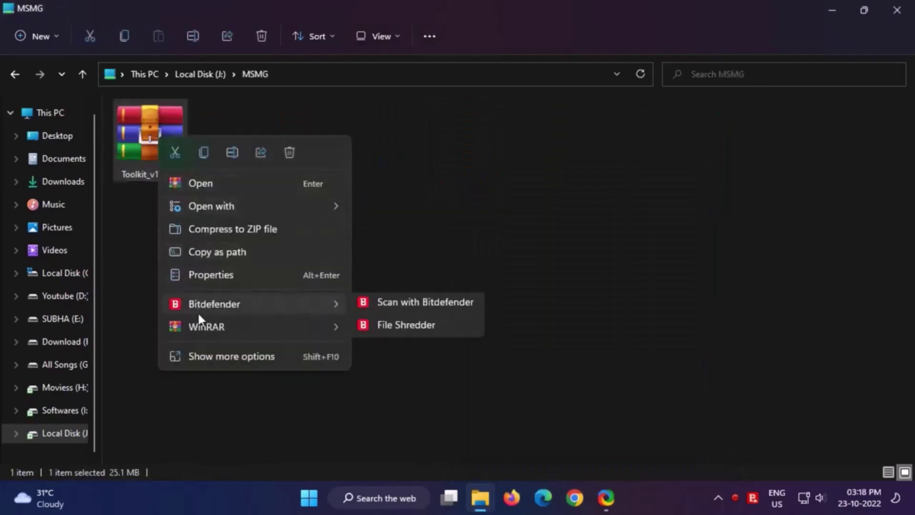
left_click(387, 397)
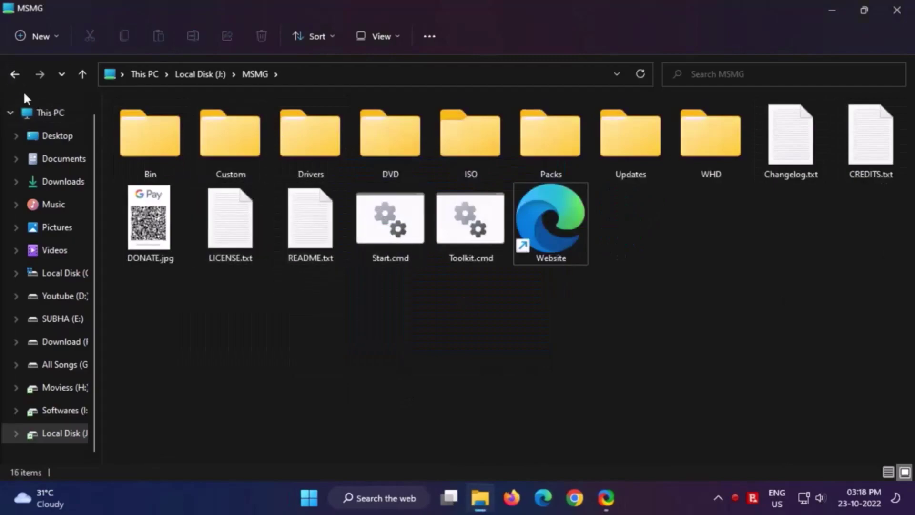
- Copy the Windows 11 ISO from J:\ and return to the MSMG folder
left_click(16, 74)
left_click(475, 156)
right_click(474, 156)
left_click(522, 170)
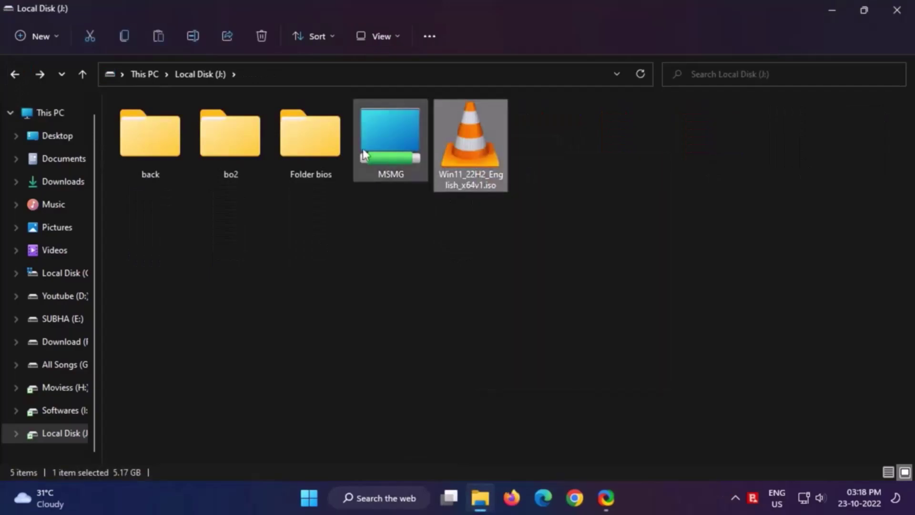
double_click(400, 157)
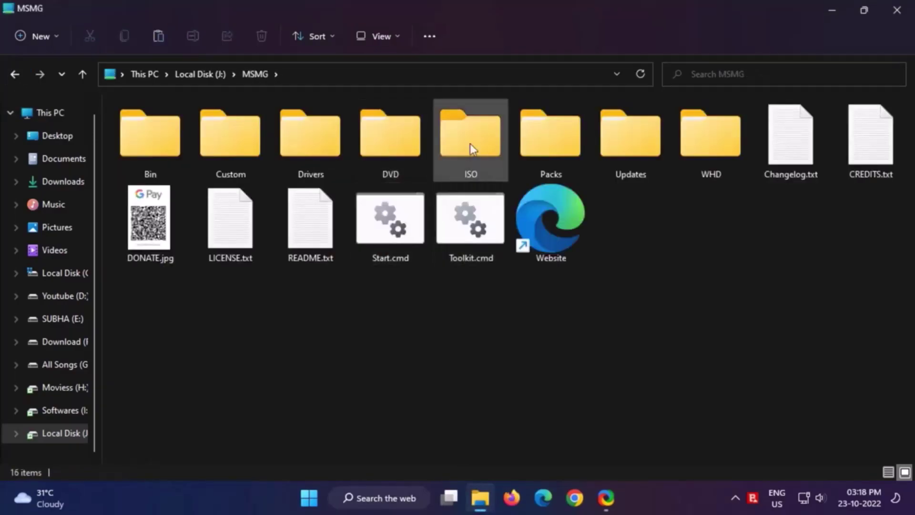
- Paste the Windows 11 ISO into J:\MSMG\ISO and bring up Start.cmd's options
double_click(469, 148)
right_click(288, 219)
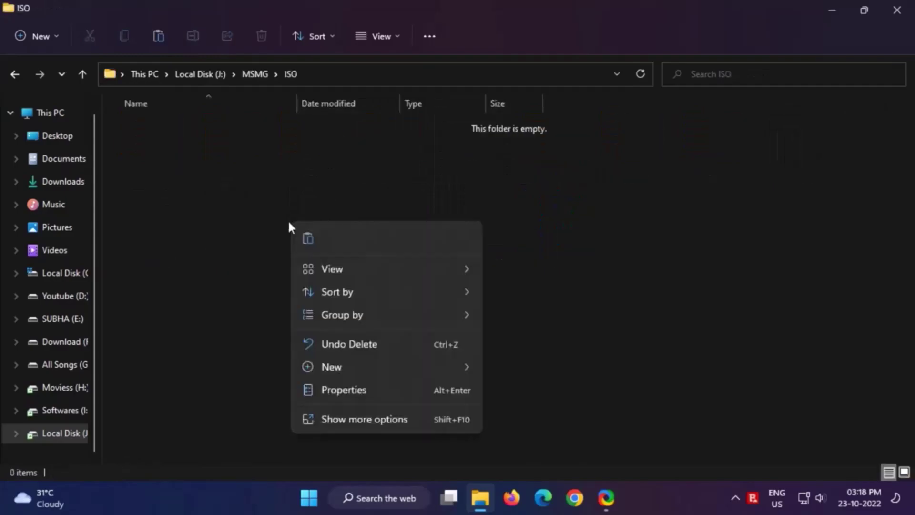
left_click(307, 239)
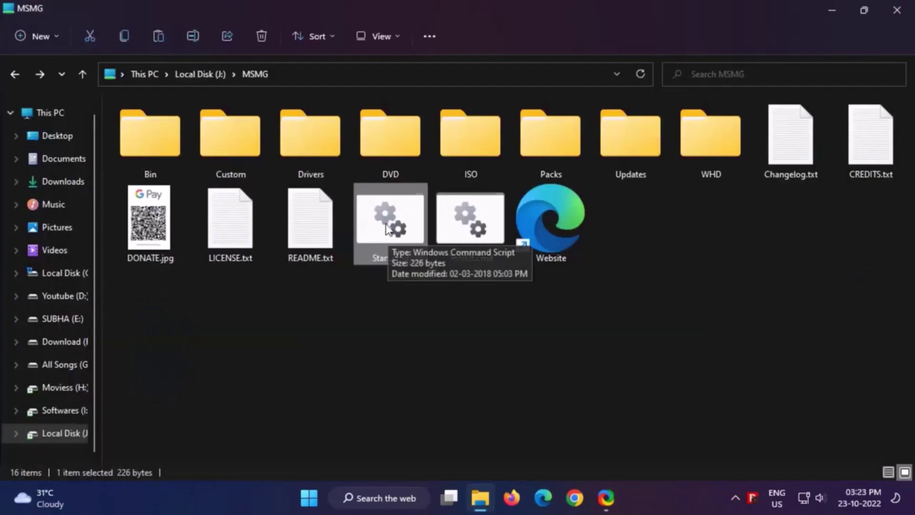
right_click(387, 224)
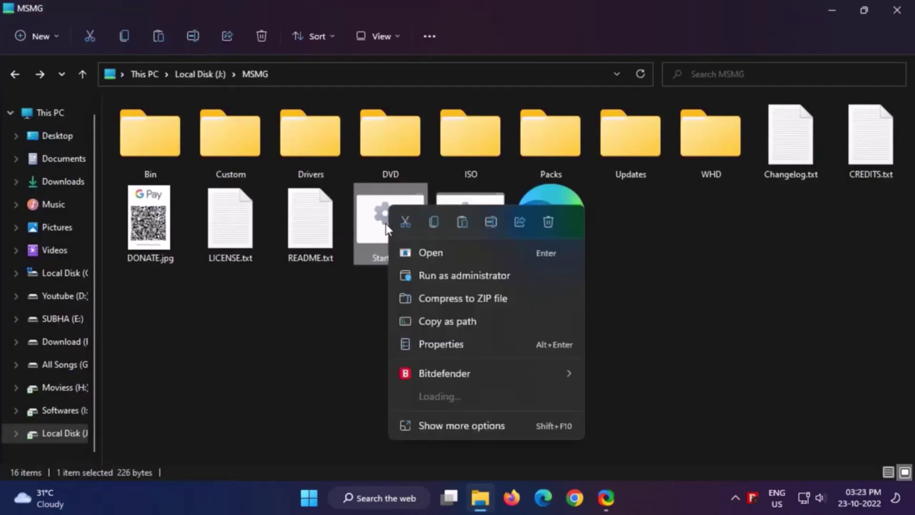
- Run Start.cmd as administrator, accept the EULA, and choose Source option 1, then 3 (Extract from DVD ISO)
left_click(464, 277)
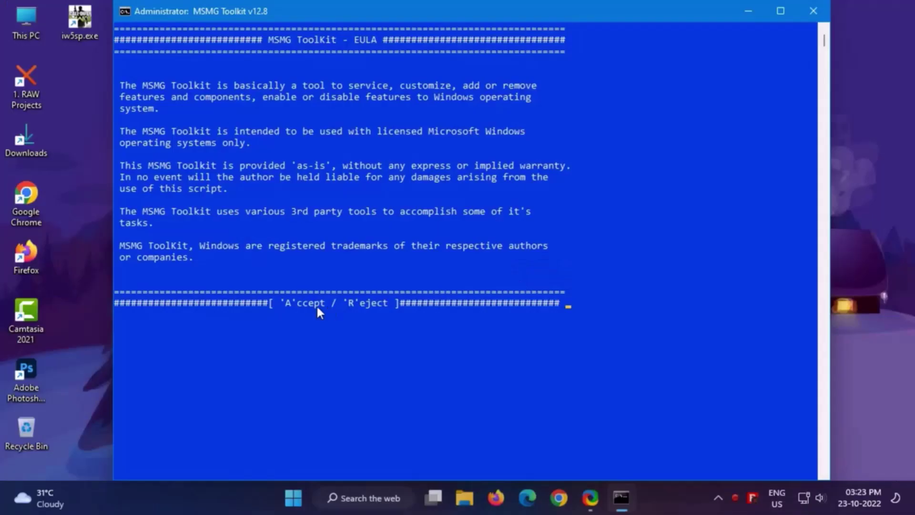
left_click(287, 301)
key("a")
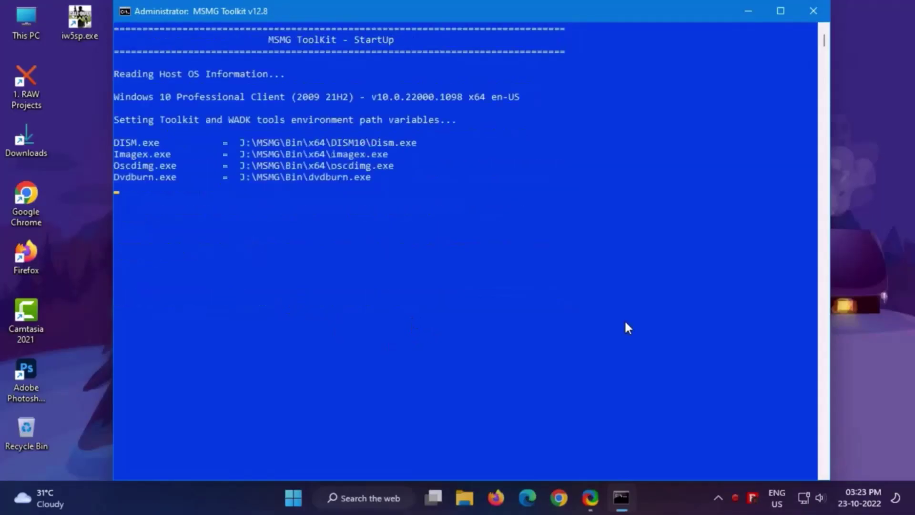
left_click_drag(277, 75, 318, 74)
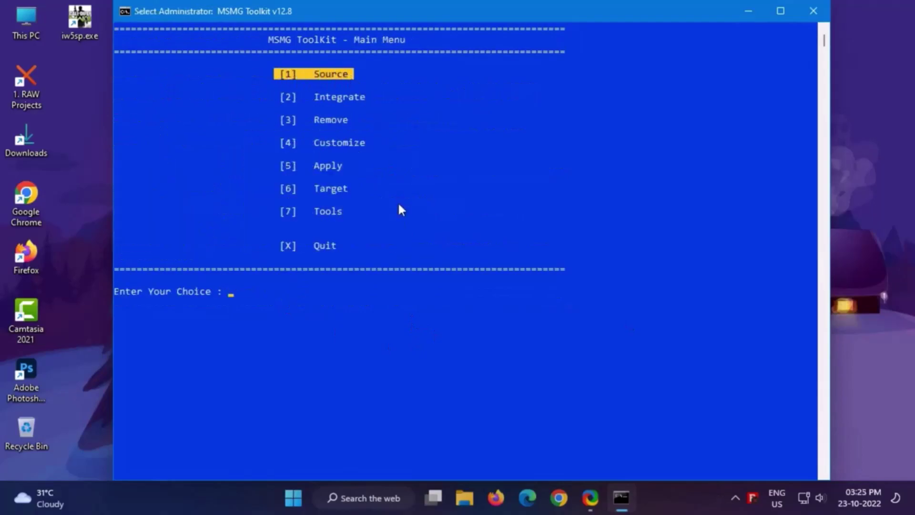
type("1")
key("Return")
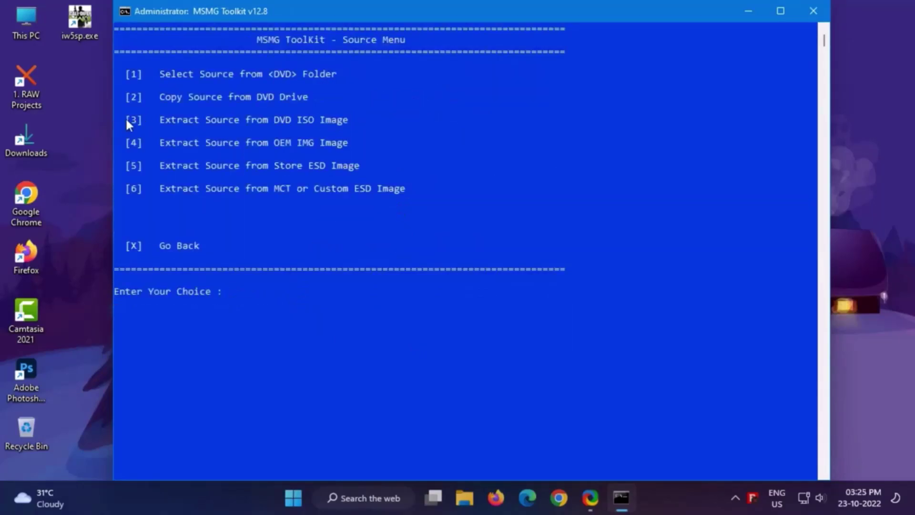
left_click_drag(126, 120, 350, 123)
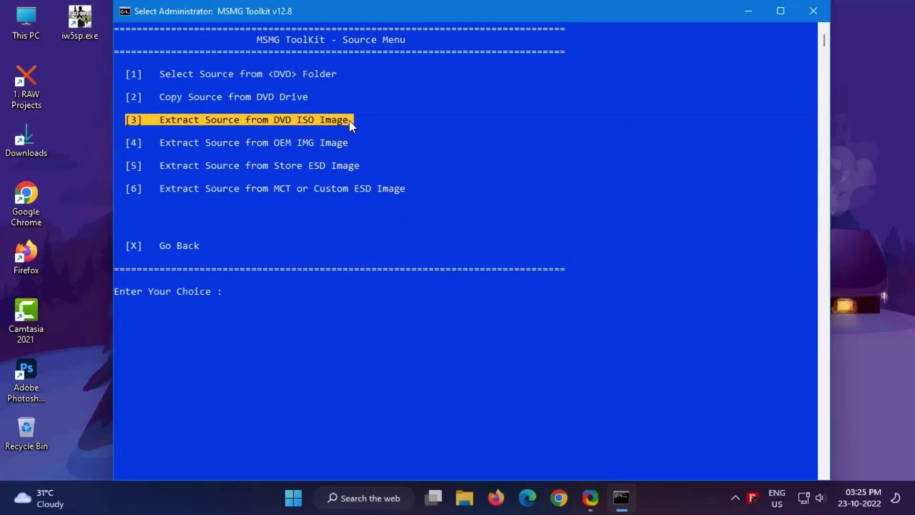
type("3")
key("Return")
left_click_drag(115, 165, 313, 168)
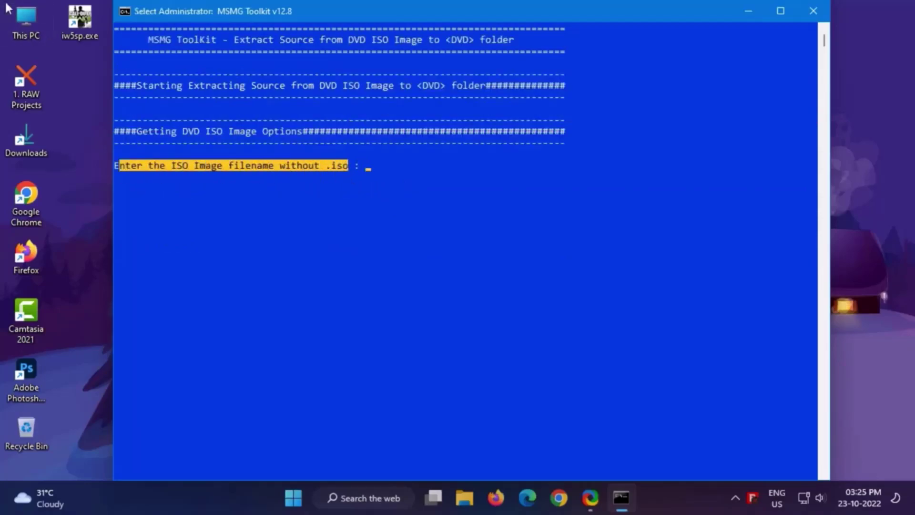
- Copy the name Win11_22H2_English_x64v1 from J:\MSMG\ISO and paste it at the toolkit prompt
double_click(35, 21)
double_click(701, 267)
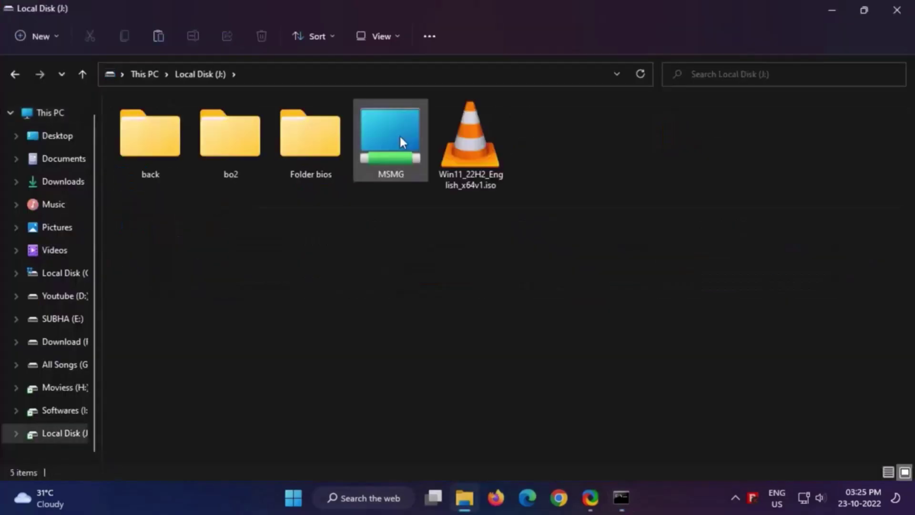
left_click(399, 136)
double_click(400, 136)
double_click(487, 141)
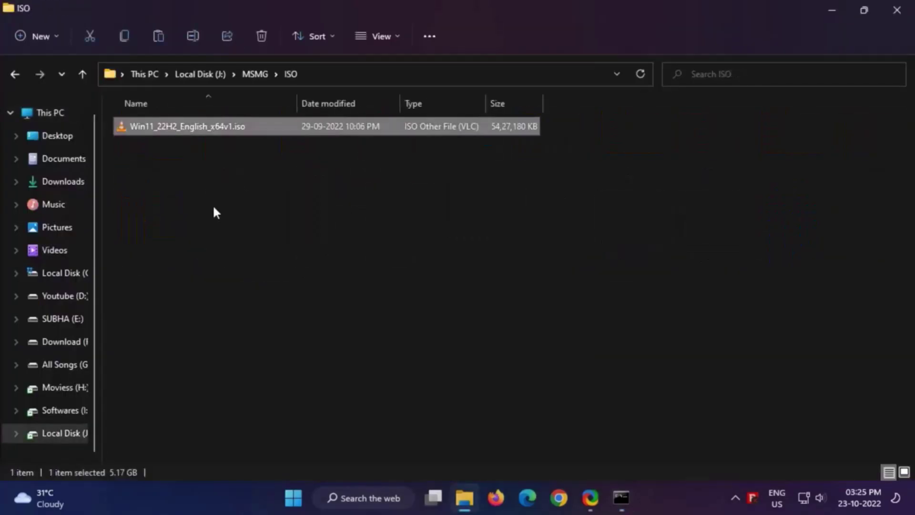
key("F2")
right_click(184, 126)
left_click(219, 172)
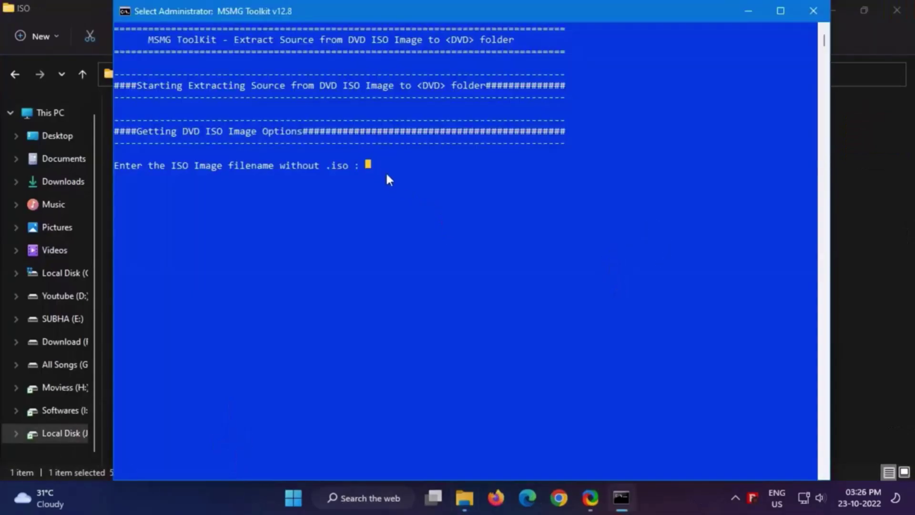
key("ctrl+v")
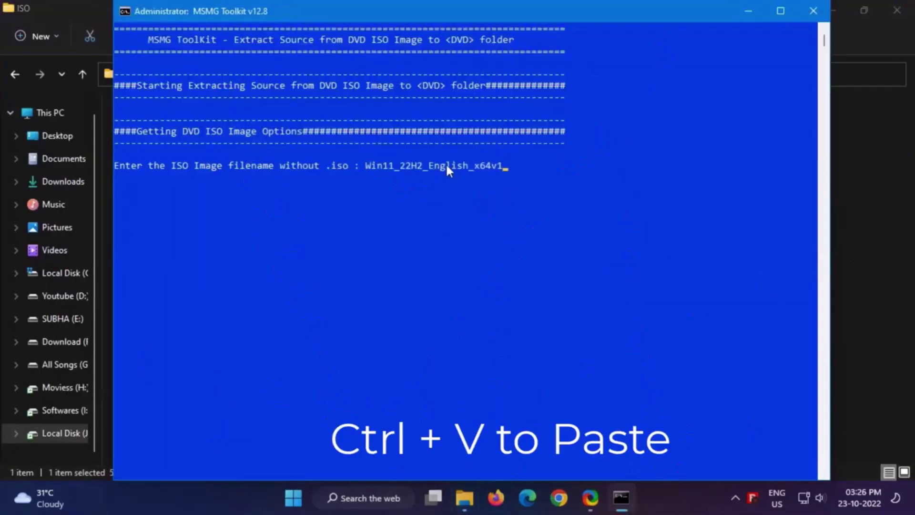
key("Return")
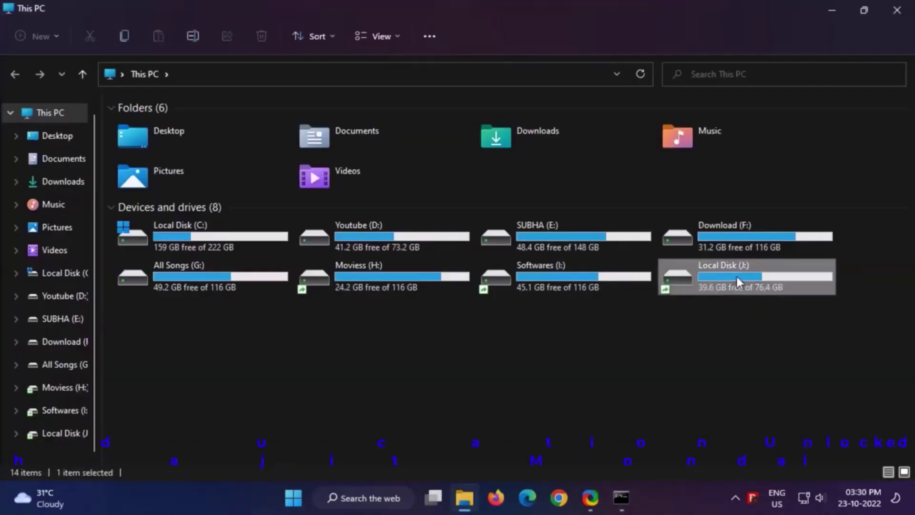
- Browse to J:\MSMG\DVD and check the extracted boot, efi, sources and setup files
double_click(737, 276)
left_click(399, 145)
double_click(398, 145)
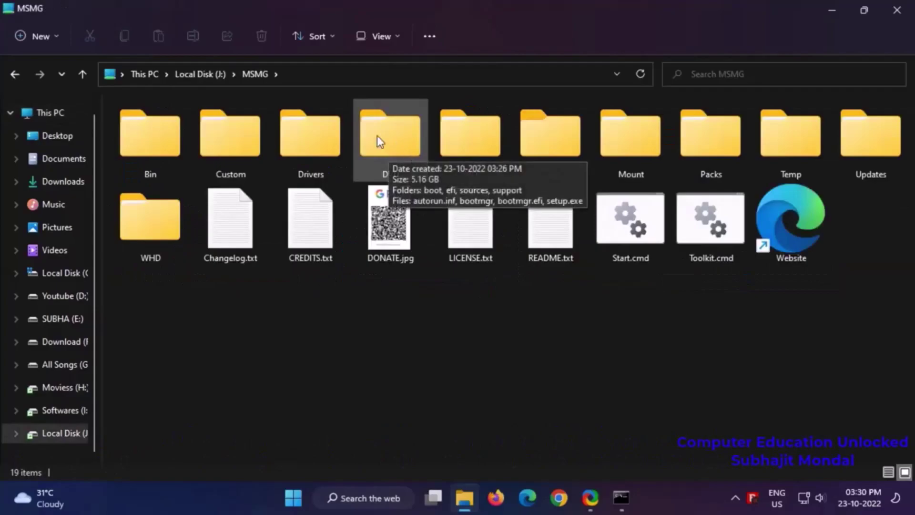
double_click(391, 138)
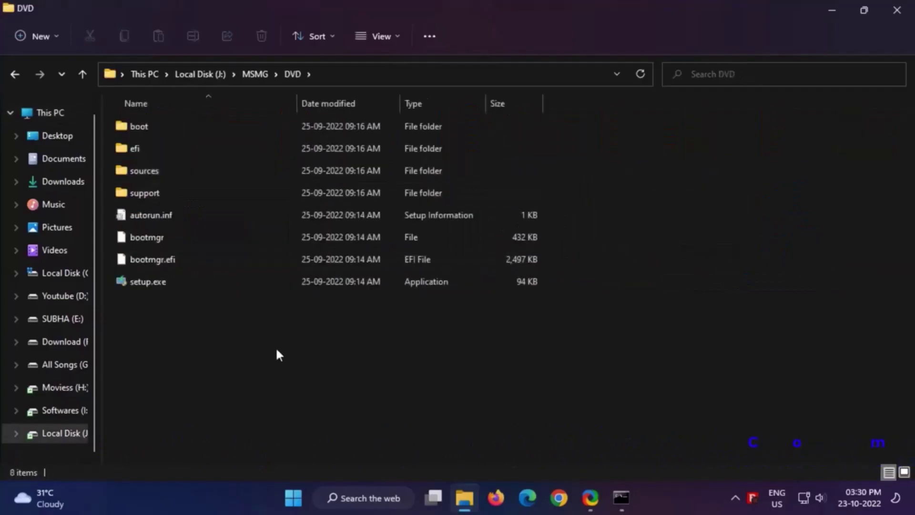
left_click_drag(276, 350, 161, 115)
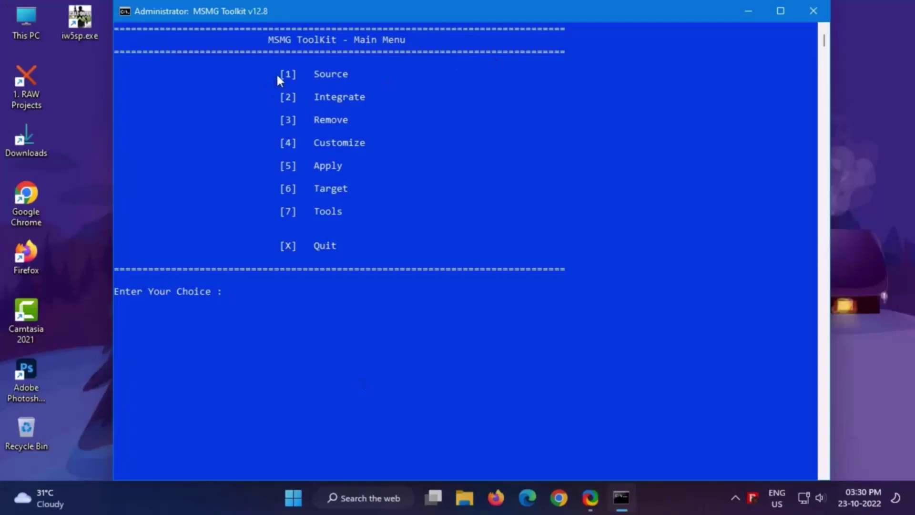
- Choose Source option 1, then 1 (Select Source from DVD Folder)
left_click_drag(275, 73, 313, 73)
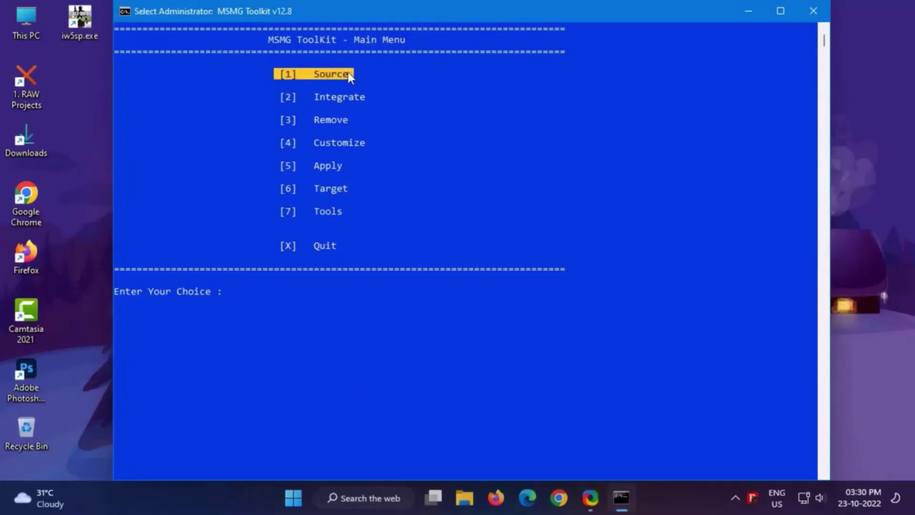
key("1")
left_click_drag(124, 76, 327, 78)
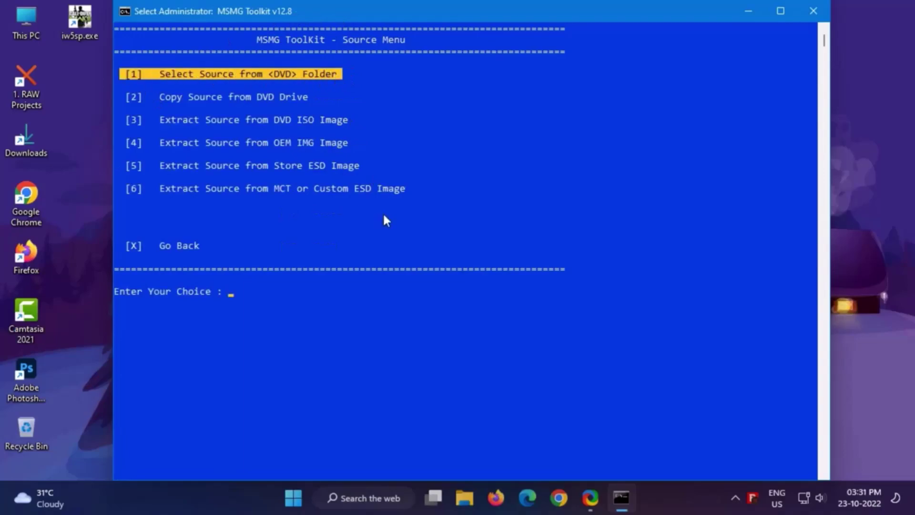
key("1")
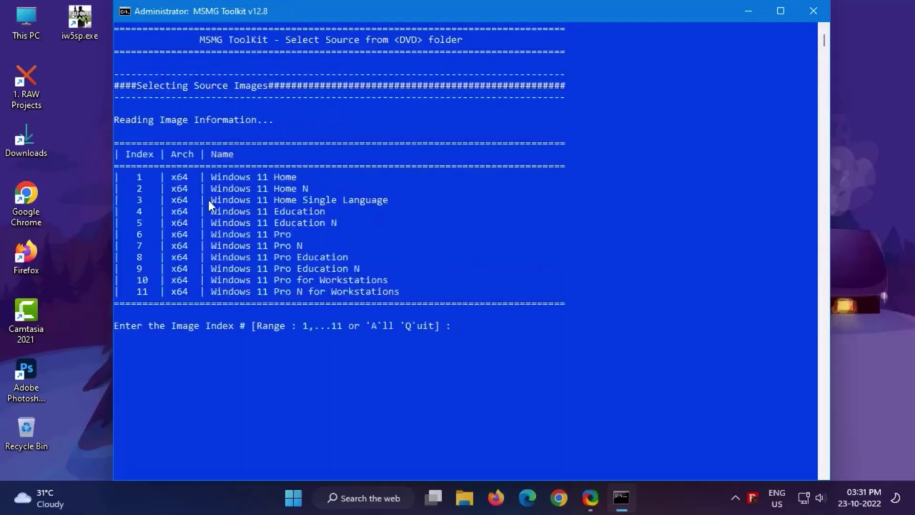
- Enter image index 6 for Windows 11 Pro and answer Y to mount boot and recovery images
left_click(136, 177)
left_click_drag(136, 178, 390, 293)
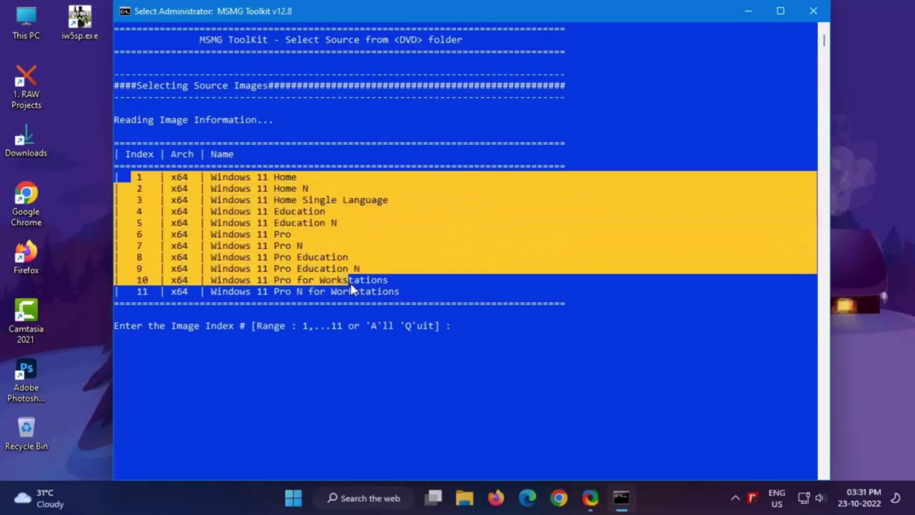
left_click(413, 290)
left_click(139, 233)
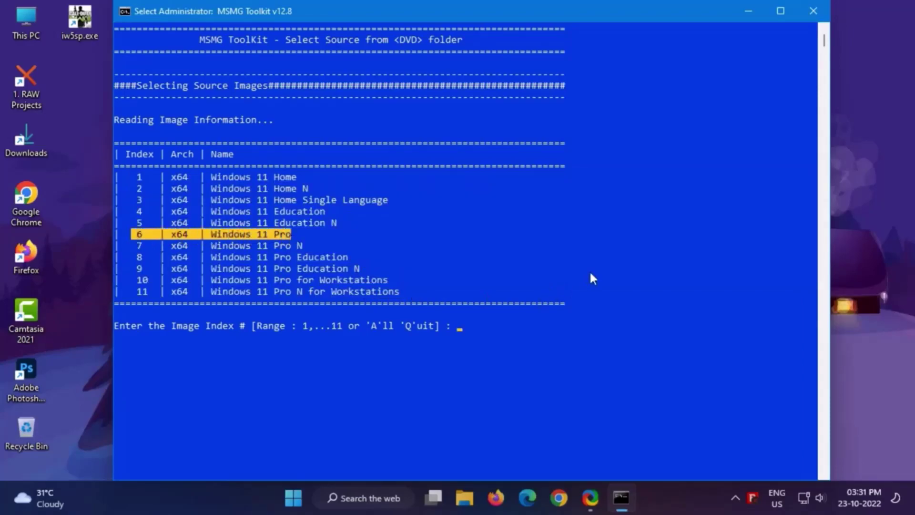
type("6")
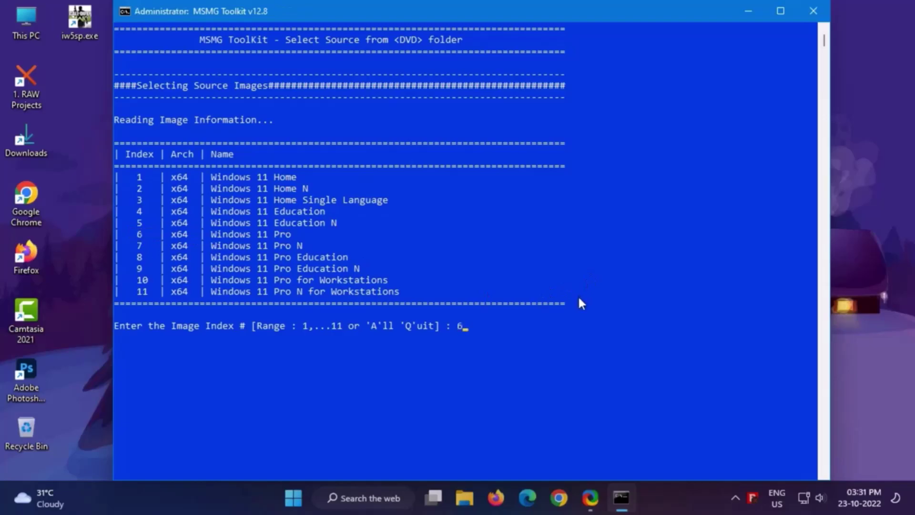
key("Return")
type("Y")
key("Return")
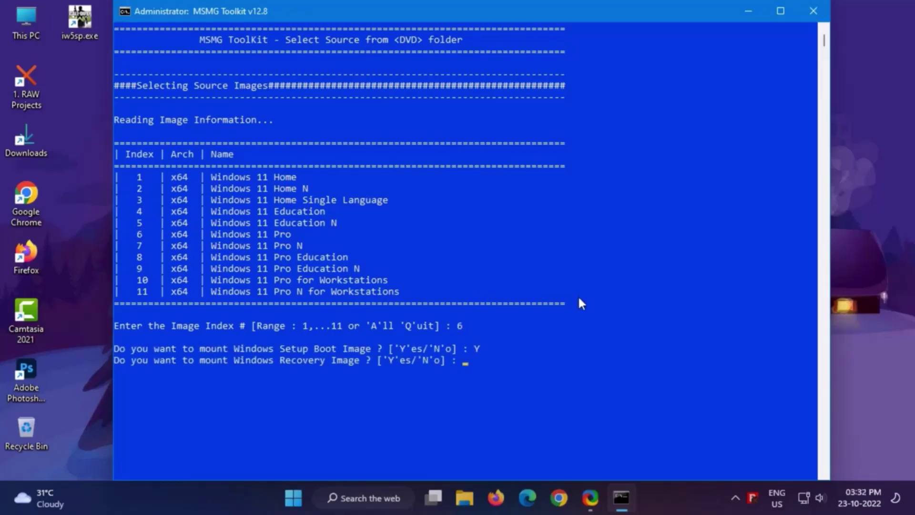
type("Y")
key("Return")
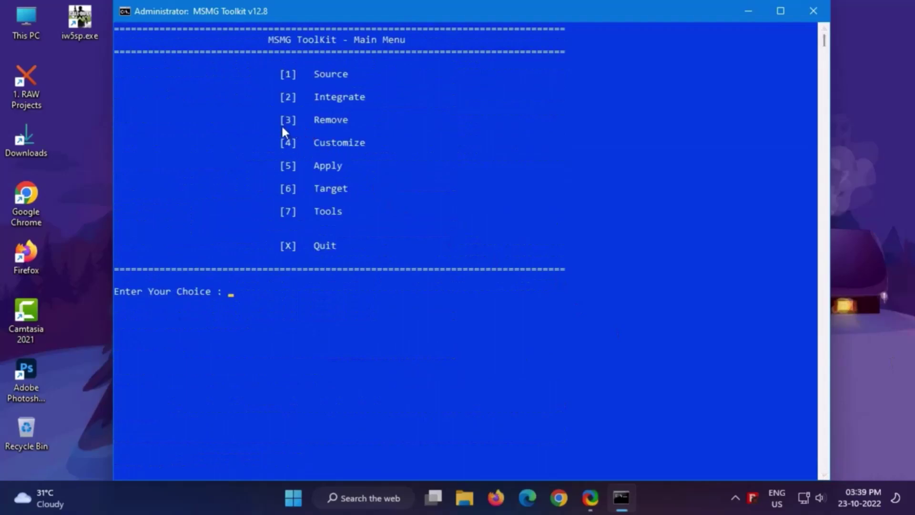
- Go to Remove > Remove Windows Components > Select Windows Components to list the eight categories
left_click(283, 125)
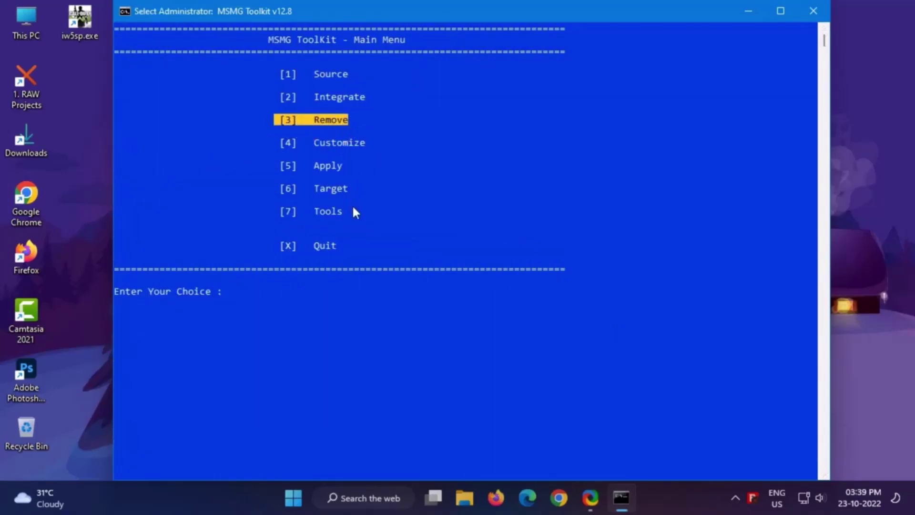
key("3")
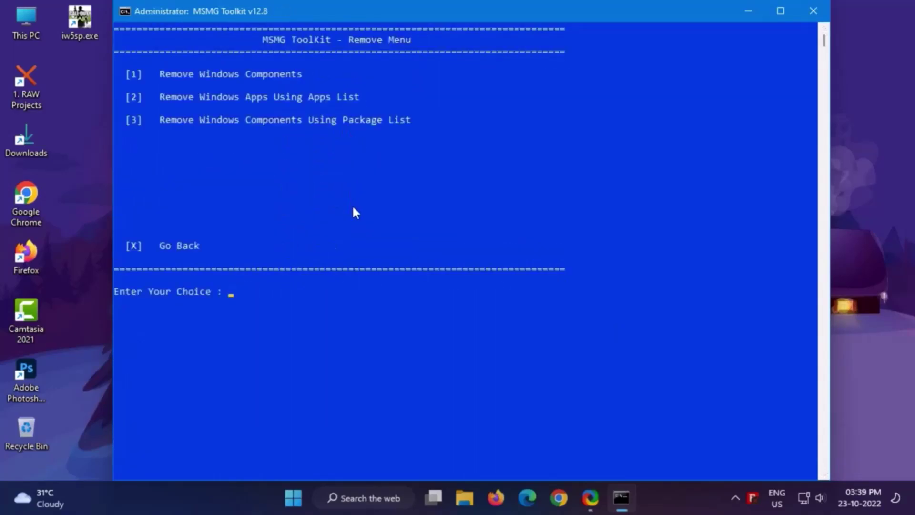
left_click_drag(121, 70, 183, 70)
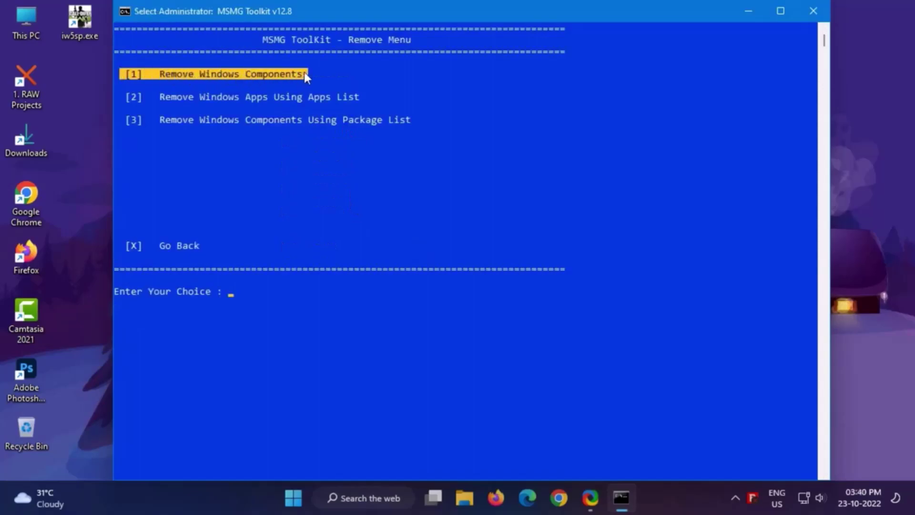
key("1")
left_click_drag(124, 75, 288, 73)
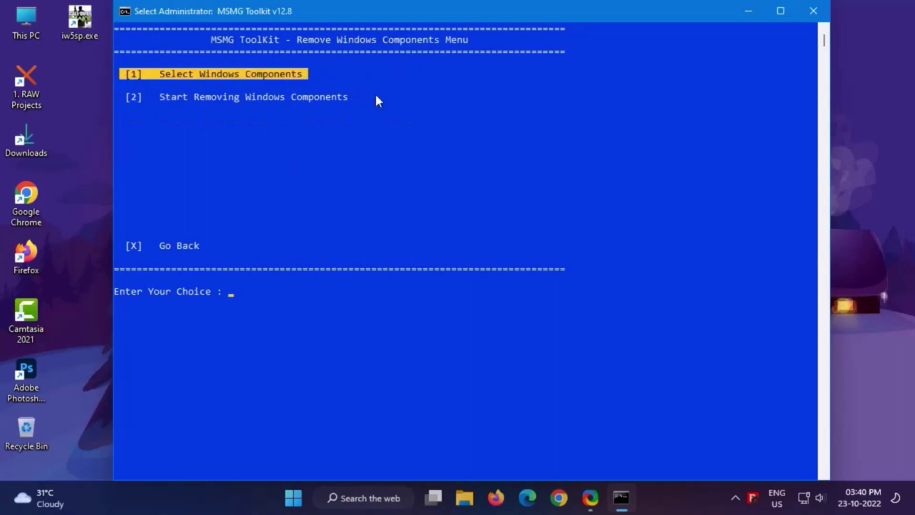
key("1")
left_click_drag(245, 224, 116, 64)
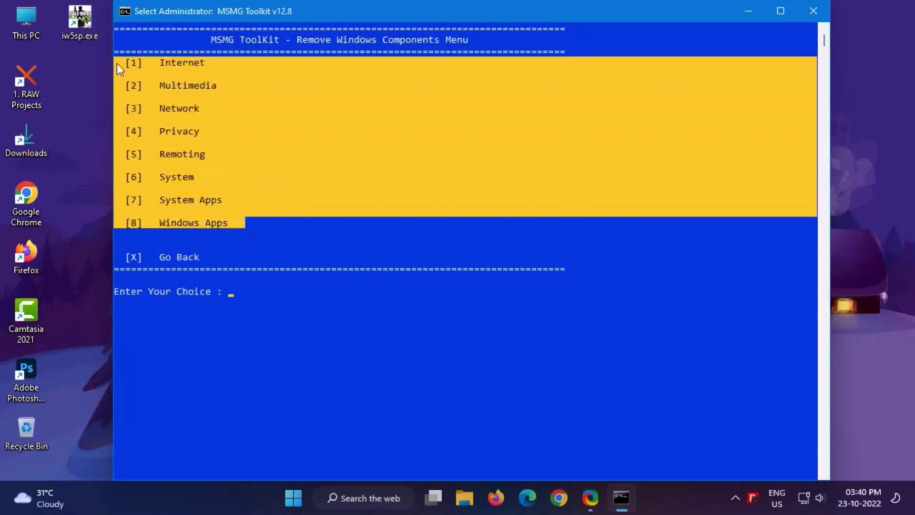
- In the Internet category, mark Internet Explorer for removal
left_click(219, 64)
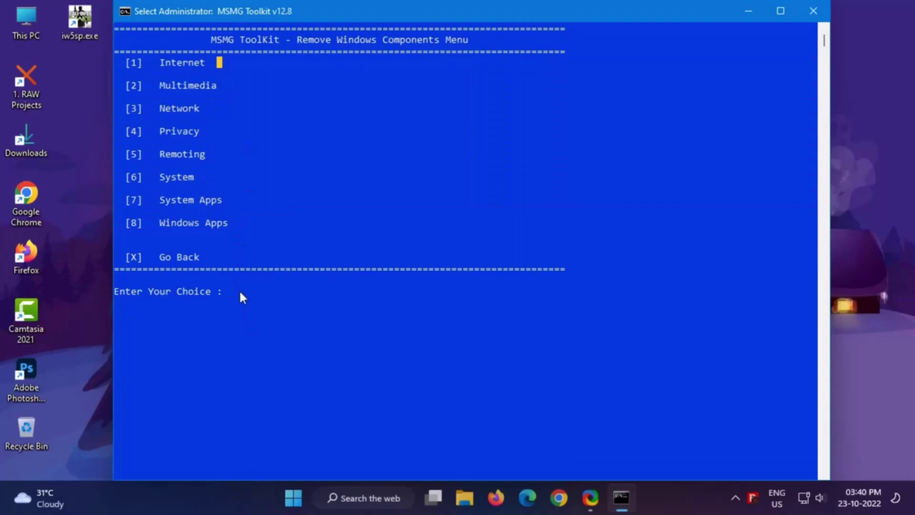
type("1")
key("Return")
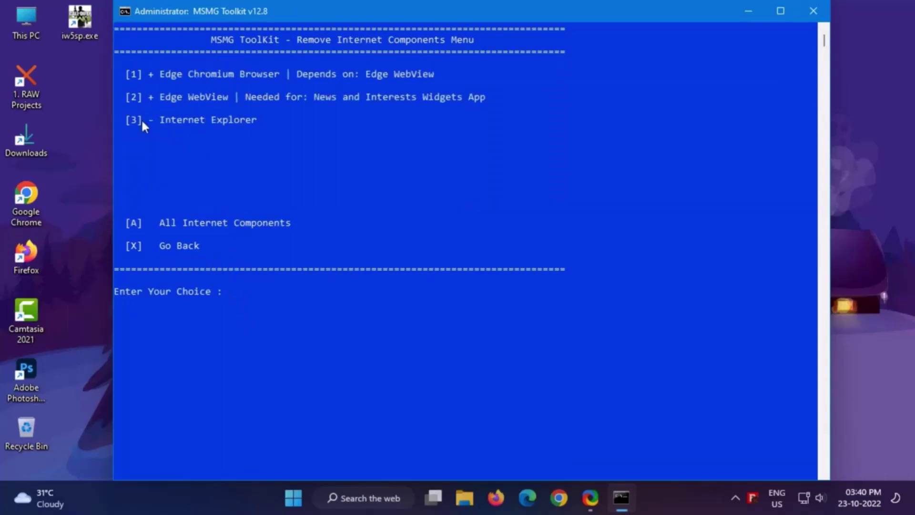
type("3")
key("Return")
left_click_drag(114, 245, 206, 251)
key("x")
- Toggle Multimedia components 2, B and G for removal
key("Return")
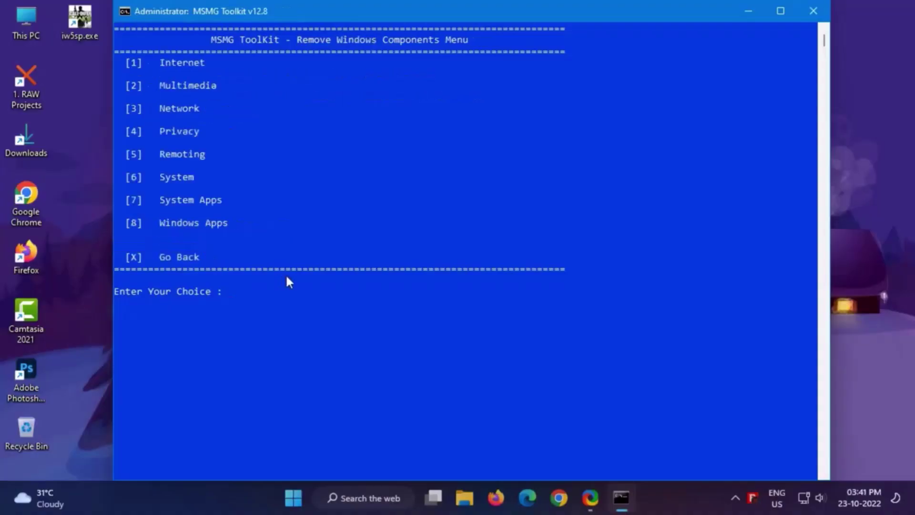
key("2")
key("Return")
key("b")
key("Return")
key("g")
key("Return")
type("x")
key("Return")
- Mark the Network components Open SSH, RDC, Telnet and TFTP for removal
key("3")
key("Return")
key("2")
key("Return")
key("4")
key("Return")
key("6")
key("Return")
key("7")
- Mark the Privacy components Face Recognition, Kernel Debugging and Location Service for removal
key("Return")
key("x")
key("Return")
key("5")
key("Return")
key("c")
key("Return")
key("d")
key("Return")
key("e")
- Toggle Remoting components 2, 3, 5 and 6 for removal
key("Return")
key("x")
key("Return")
key("6")
key("Return")
key("2")
key("Return")
key("3")
- Mark the System components Manual Setup, Narrator and Projected File System for removal
key("Return")
key("5")
key("Return")
key("6")
key("Return")
key("x")
key("Return")
key("7")
key("Return")
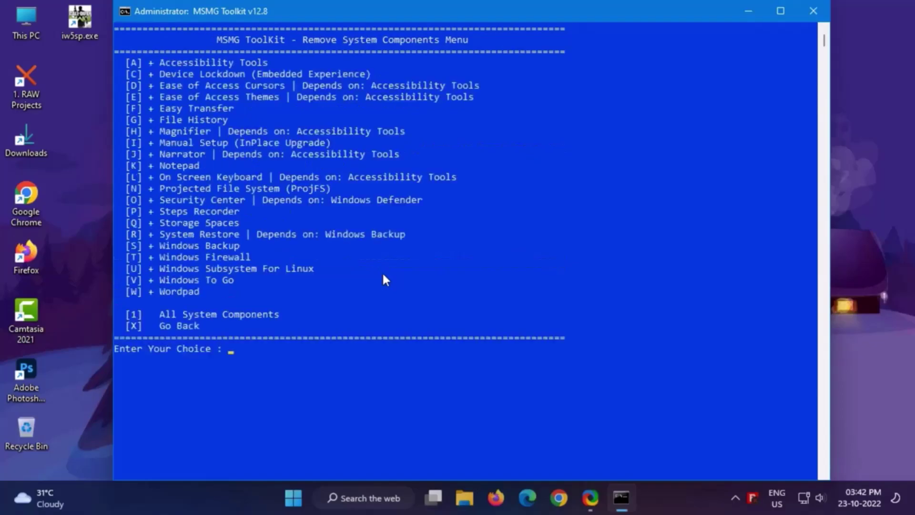
key("i")
key("Return")
key("j")
key("Return")
key("n")
key("Return")
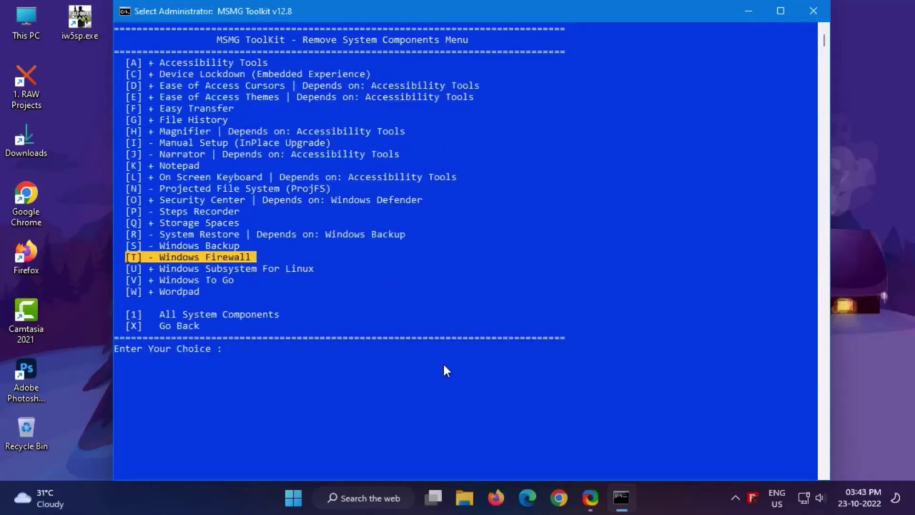
type("x")
key("Return")
key("7")
key("Return")
- In System Apps, mark the Edge Classic Browser (item 15) for removal
scroll(825, 38, "up", 10)
scroll(242, 449, "down", 10)
scroll(239, 440, "up", 4)
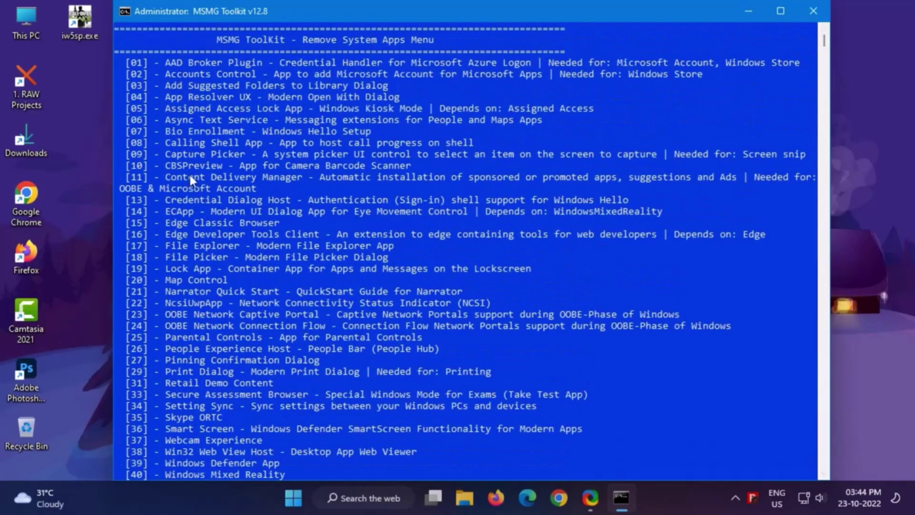
left_click_drag(126, 222, 280, 222)
type("15")
key("Return")
- Mark File Explorer, File Picker and Print Dialog (items 17, 18, 29) for removal
scroll(816, 474, "up", 1)
scroll(674, 431, "up", 2)
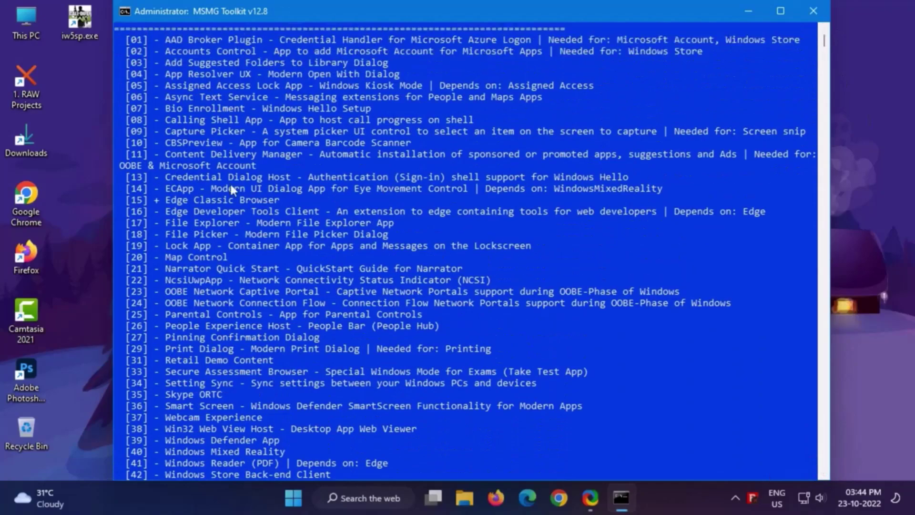
left_click_drag(165, 234, 231, 234)
type("17,18")
key("Return")
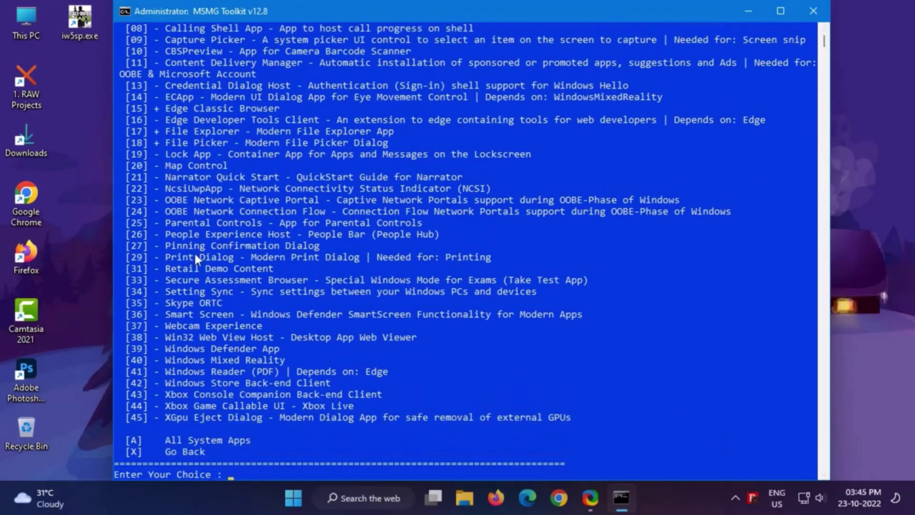
type("29")
key("Return")
left_click_drag(280, 349, 165, 349)
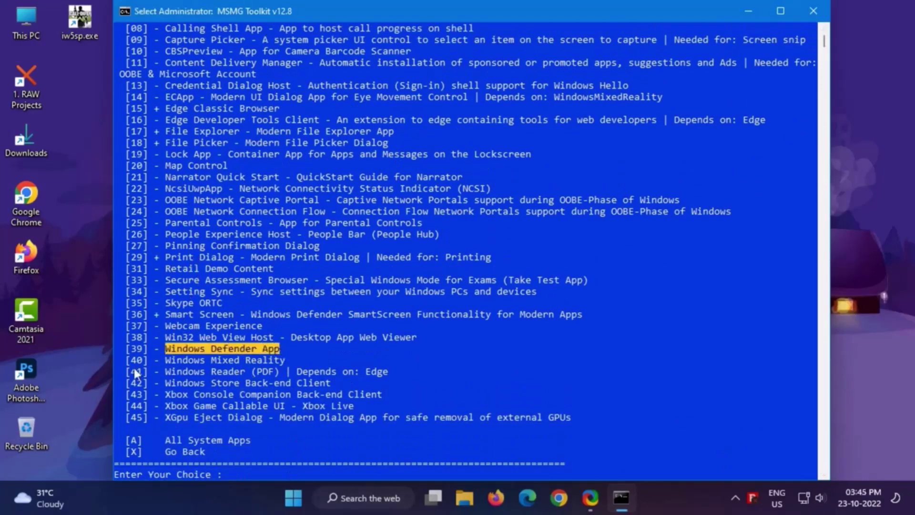
type("x")
key("Return")
- Open the Windows Apps list and review the Media Player and Windows Mail App entries
type("8")
key("Return")
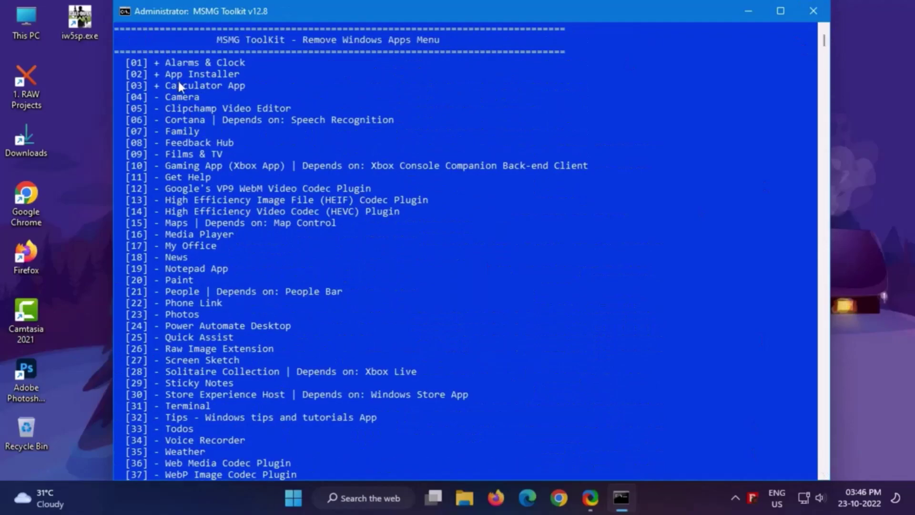
left_click_drag(160, 234, 252, 234)
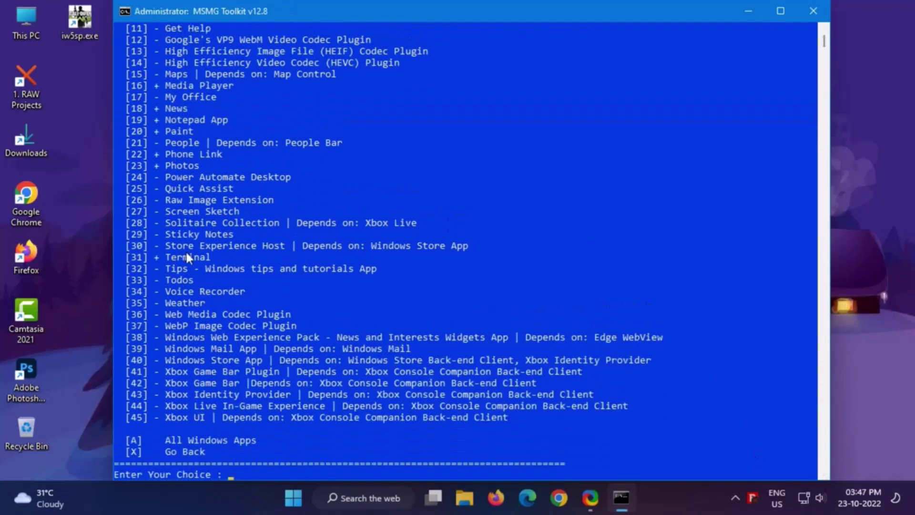
left_click_drag(160, 349, 421, 350)
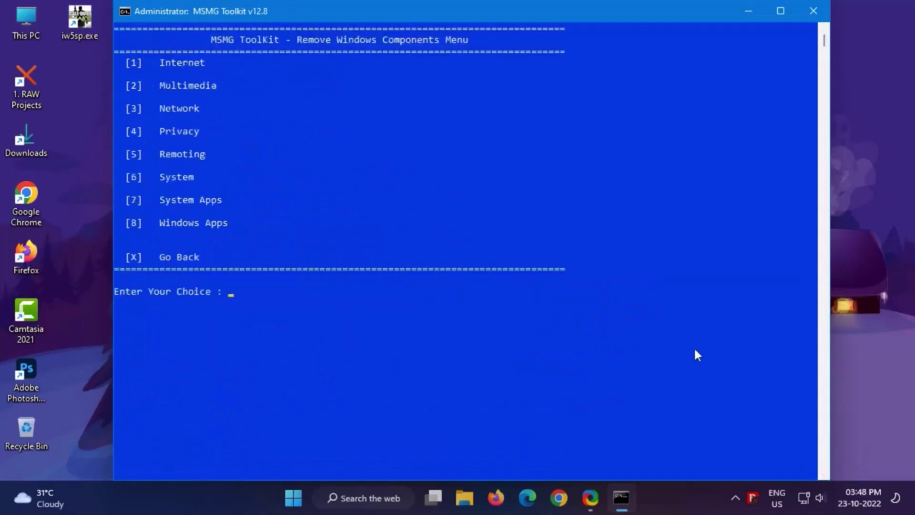
left_click_drag(120, 252, 216, 262)
- Run option 2 'Start Removing Windows Components' and continue past the successful removal report
type("X")
key("Return")
left_click_drag(365, 101, 121, 96)
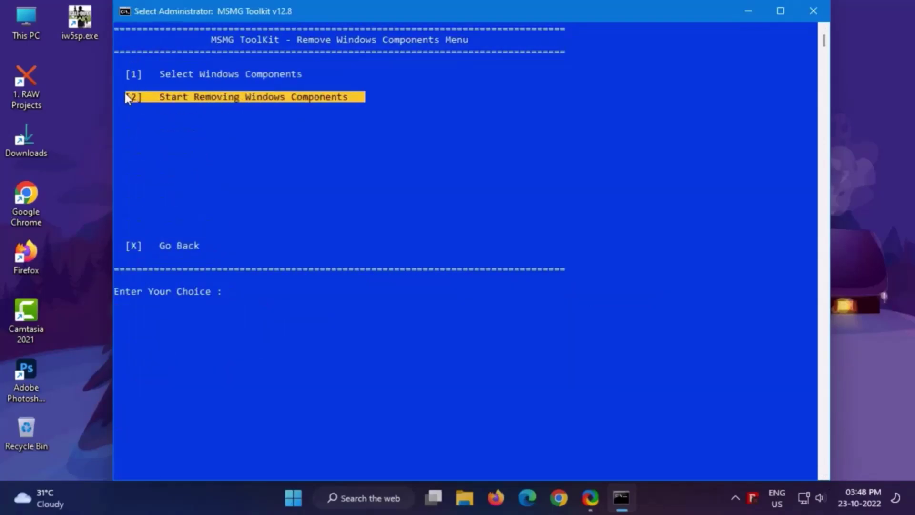
type("2")
key("Return")
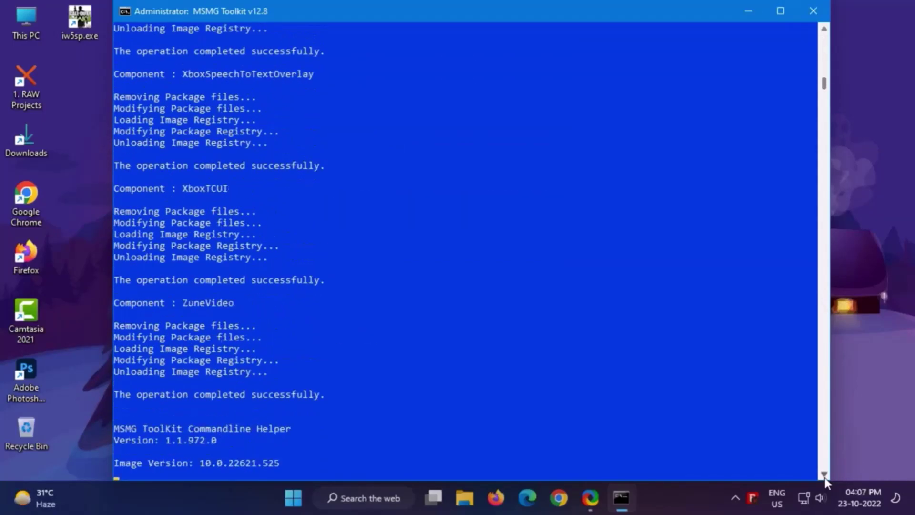
scroll(824, 477, "down", 4)
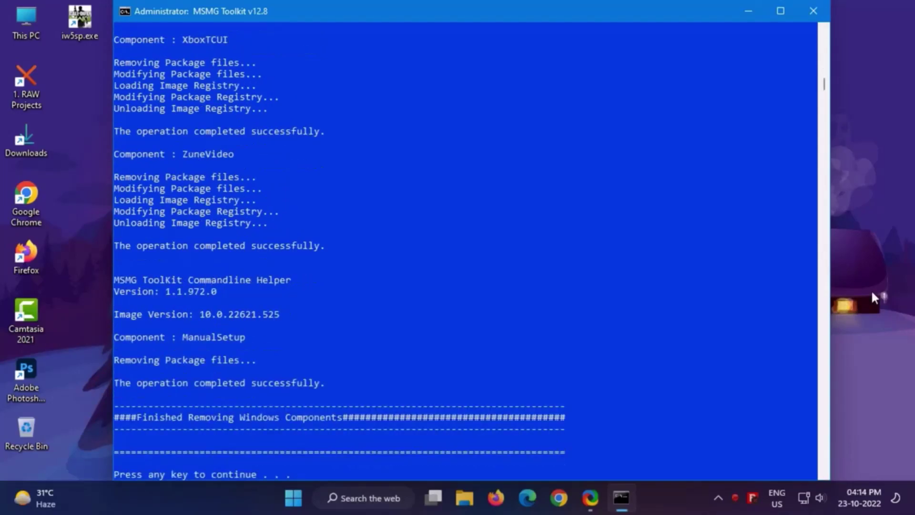
key("Return")
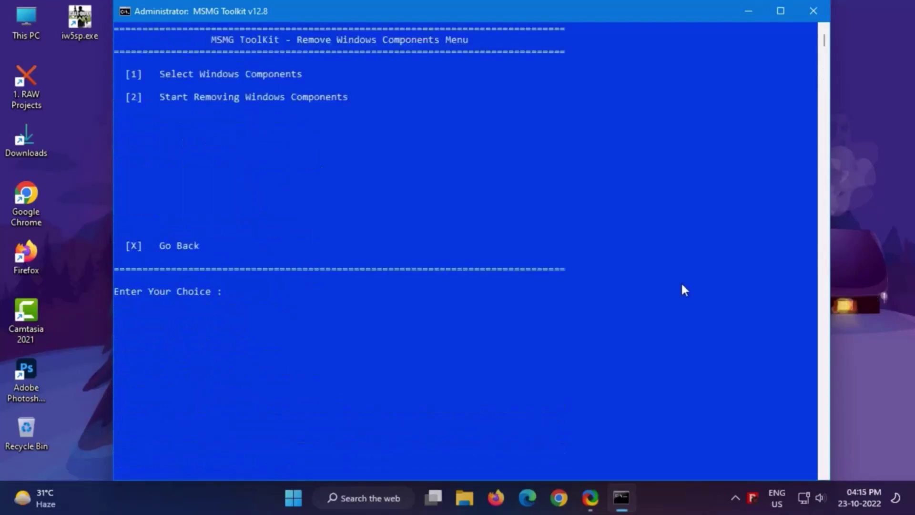
- Use Apply option 2 to save changes to the source images, answering Y twice for maximum compression
type("x")
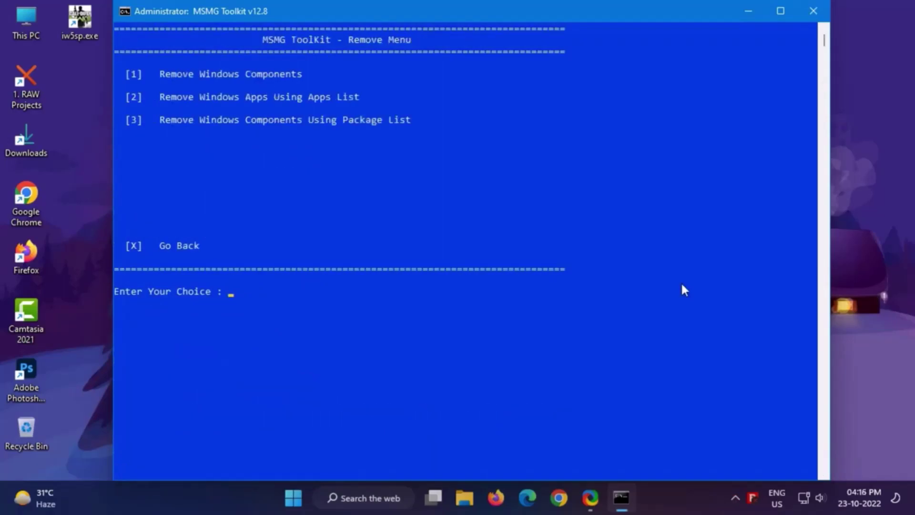
type("x")
key("Return")
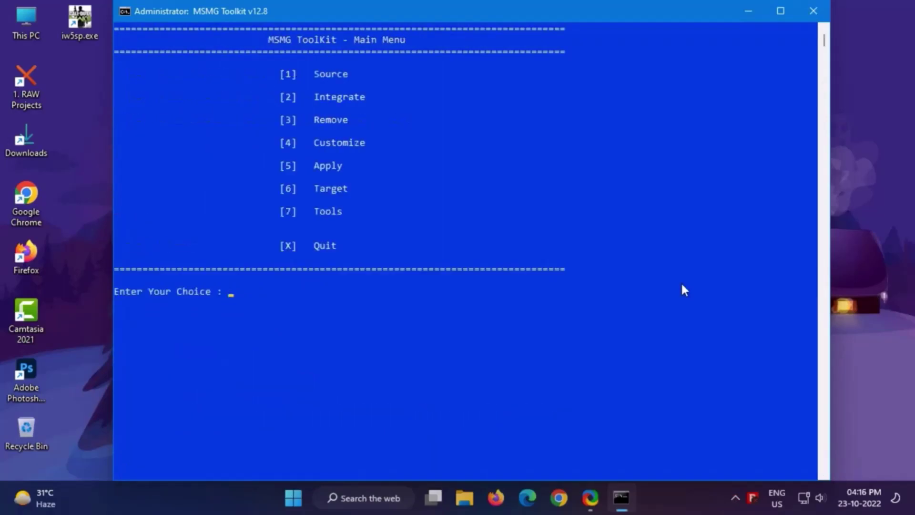
left_click_drag(353, 166, 327, 165)
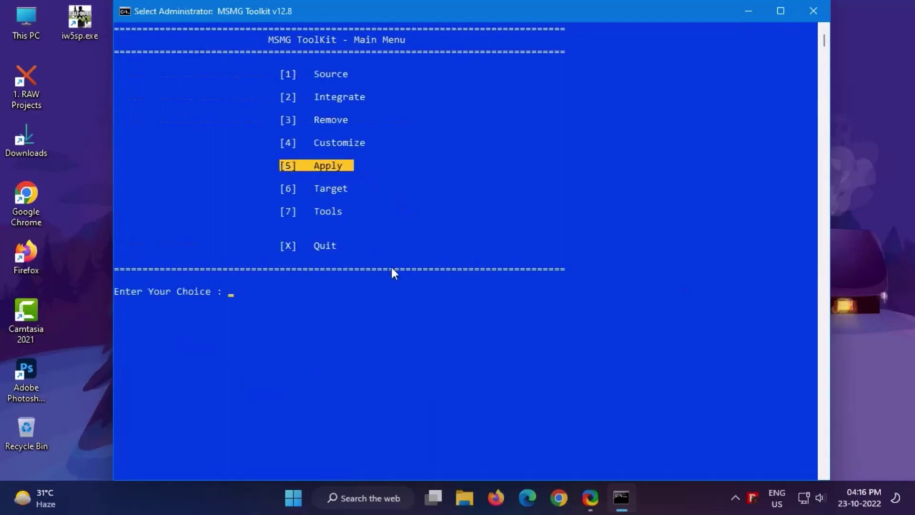
type("5")
key("Return")
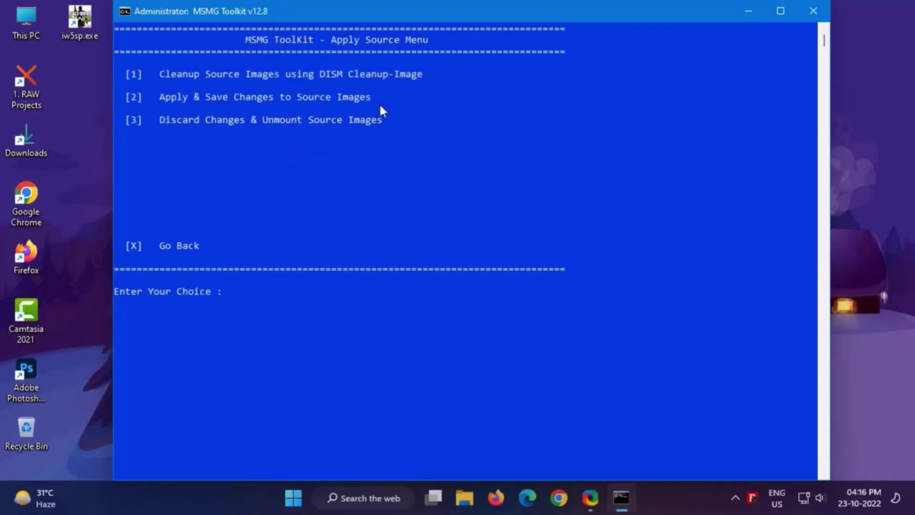
left_click_drag(377, 98, 184, 97)
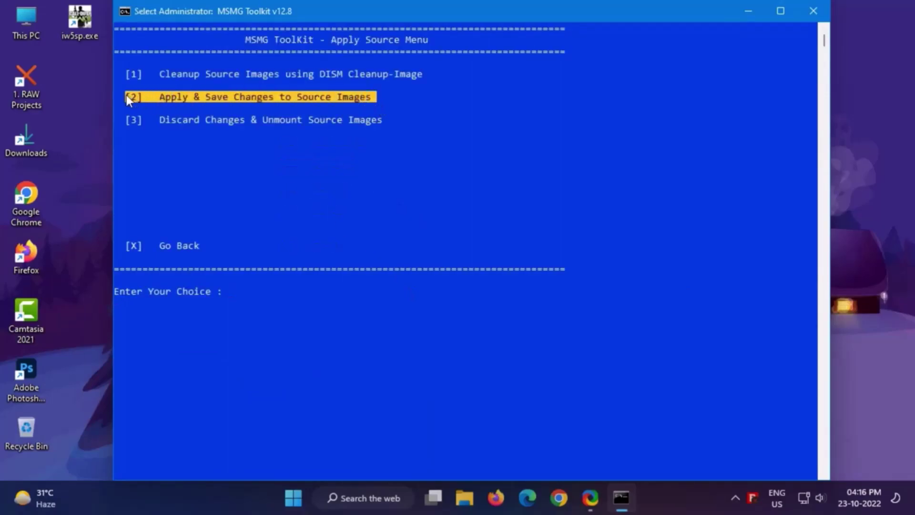
type("2")
key("Return")
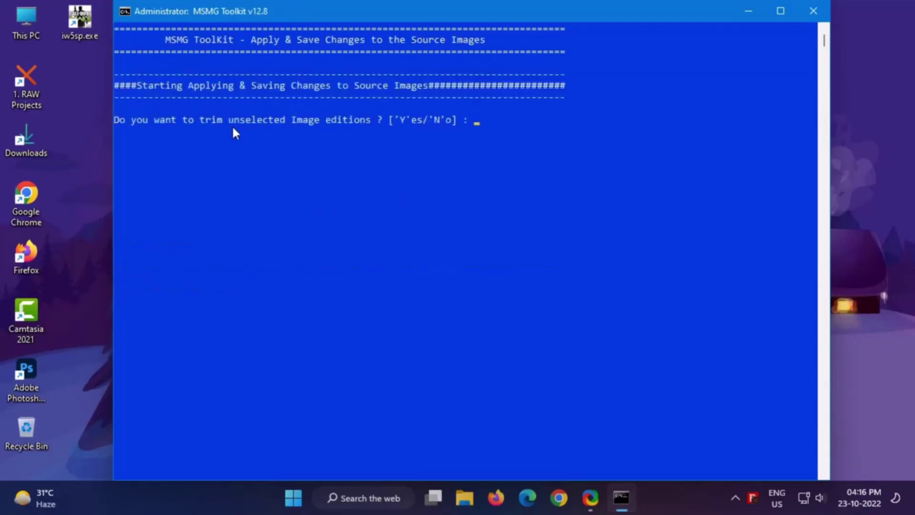
type("YY")
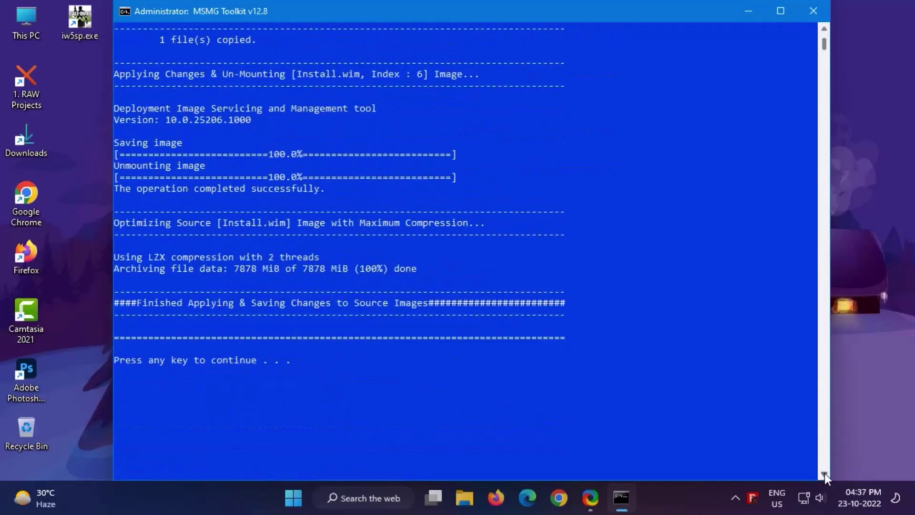
key("Return")
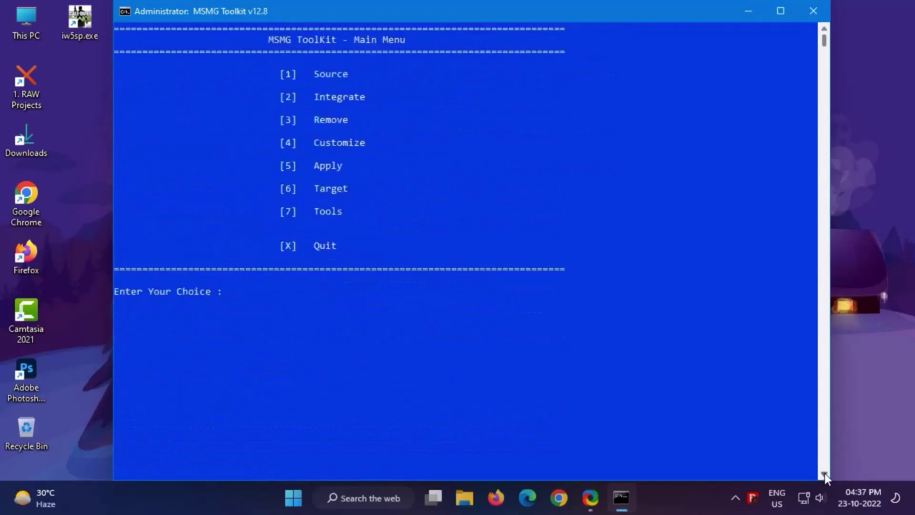
- Build a DVD ISO via Target 6 > option 1, with label and file name 'Windows 11 Pro Lite'
left_click_drag(351, 187, 285, 191)
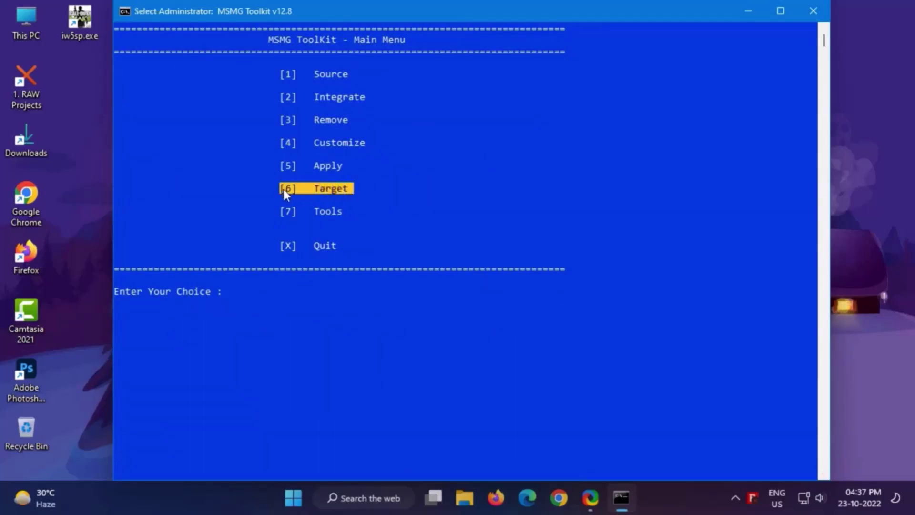
key("6")
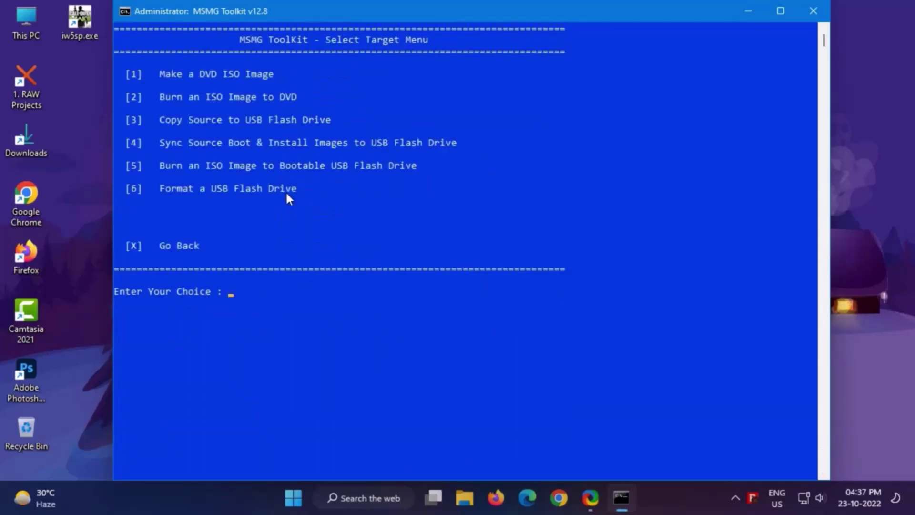
left_click_drag(284, 74, 128, 73)
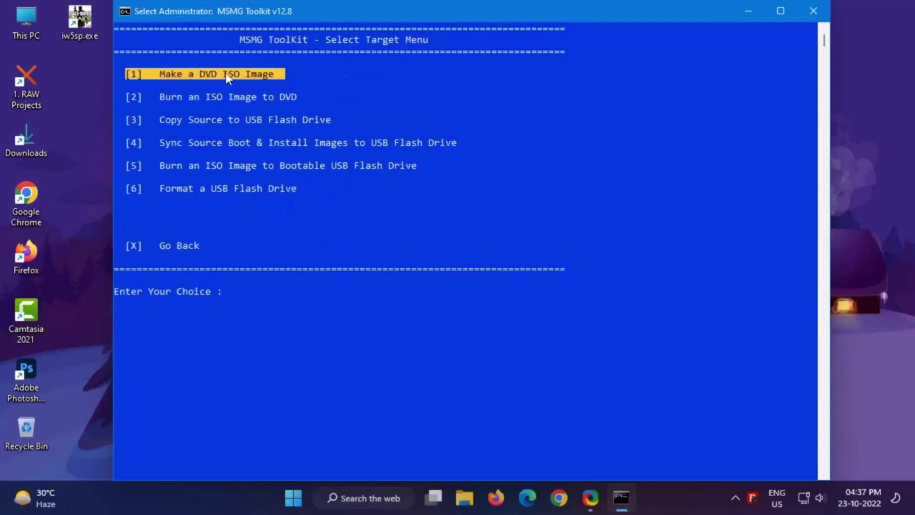
type("1")
key("Return")
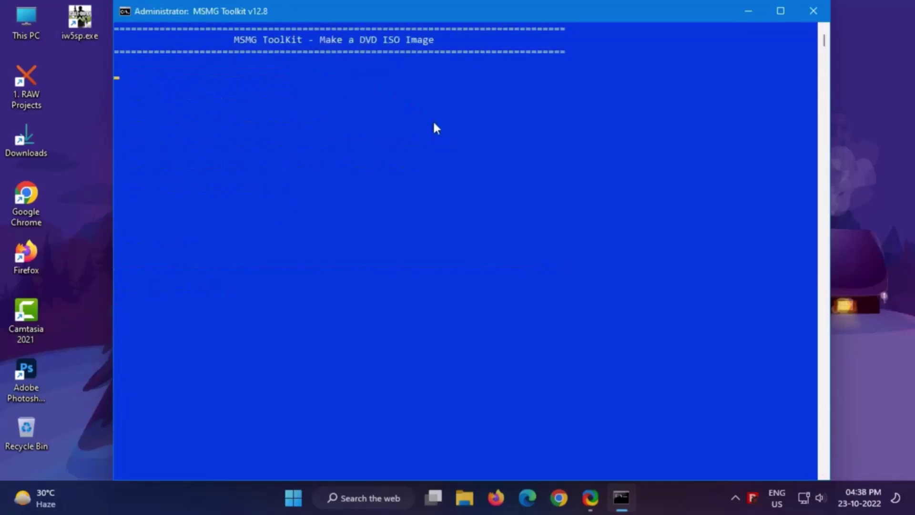
type("Windows 11 Pro Lite")
key("Return")
type("Windows 11")
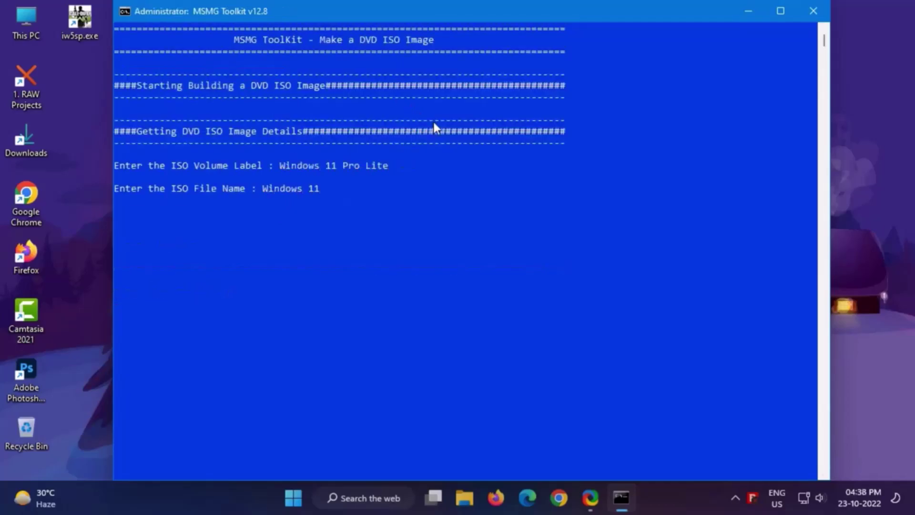
type(" Pro Lite")
key("Return")
left_click(823, 475)
scroll(824, 475, "down", 5)
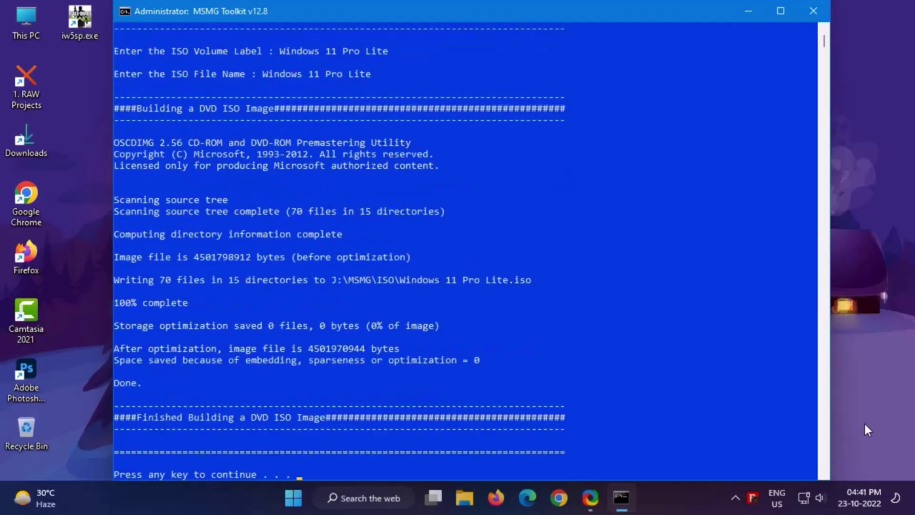
key("Return")
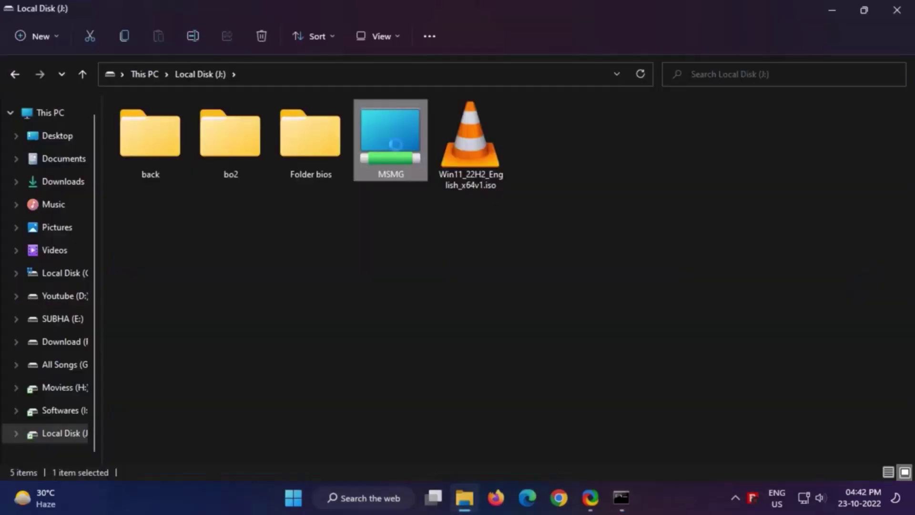
- In J:\MSMG\ISO, compare the ISOs' Properties sizes: 4.19 GB new versus 5.17 GB original
double_click(396, 144)
double_click(461, 140)
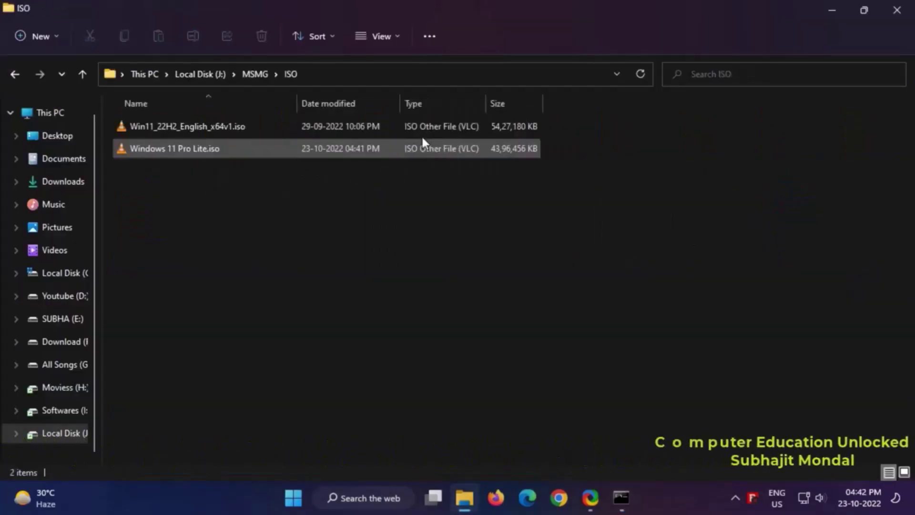
left_click(418, 147)
right_click(418, 147)
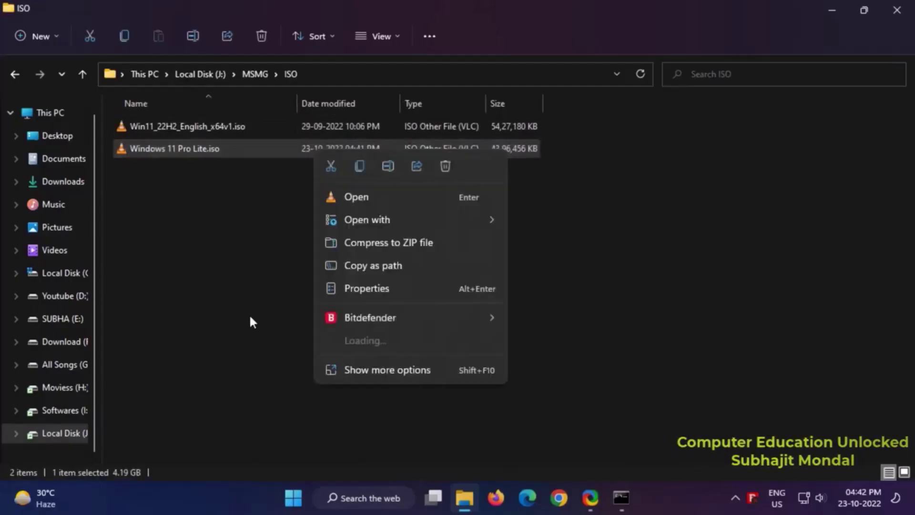
left_click(367, 290)
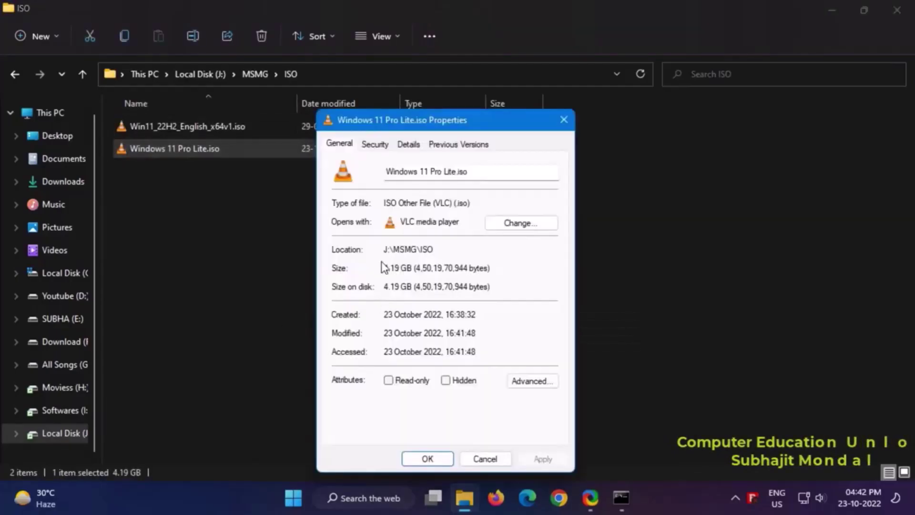
right_click(501, 126)
left_click(556, 259)
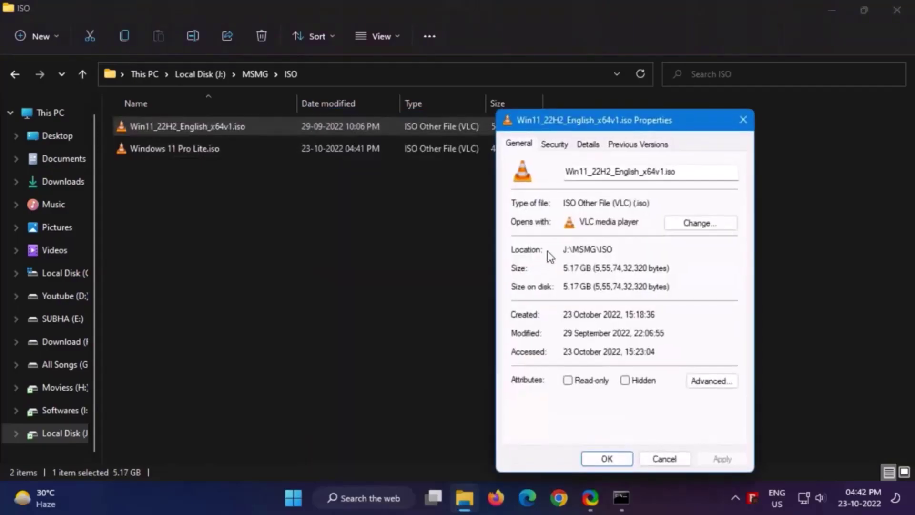
left_click_drag(570, 268, 592, 268)
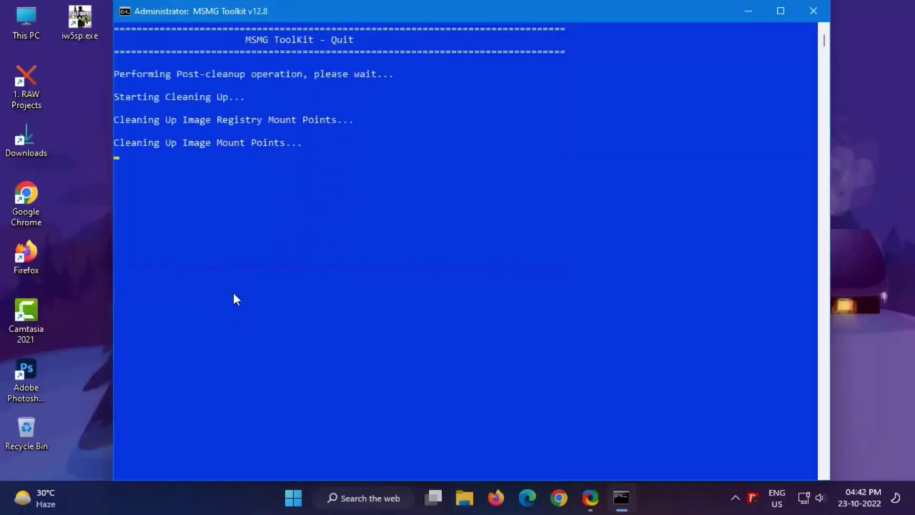